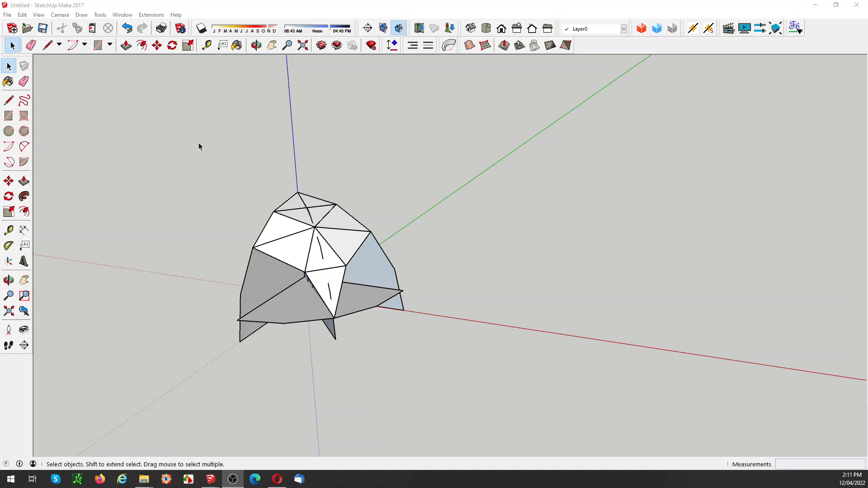
Move the entire existing dome piece about 2690 mm along the negative red axis, clear of the origin
drag(199, 150, 454, 393)
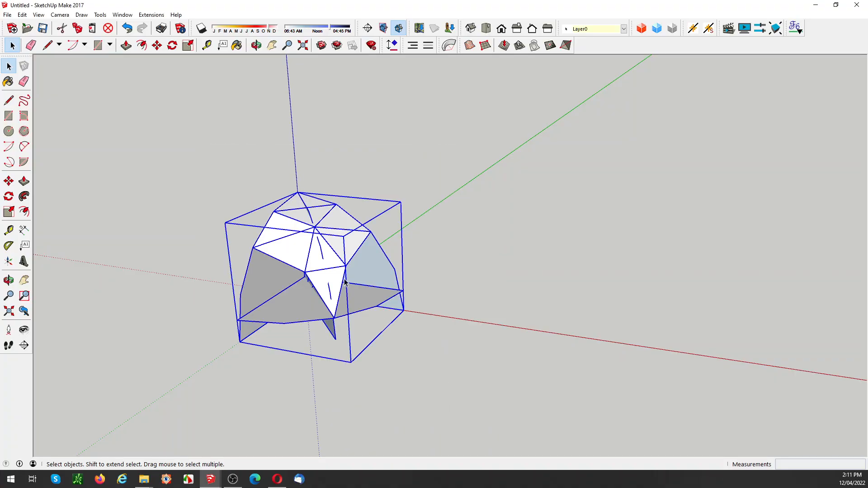
key(m)
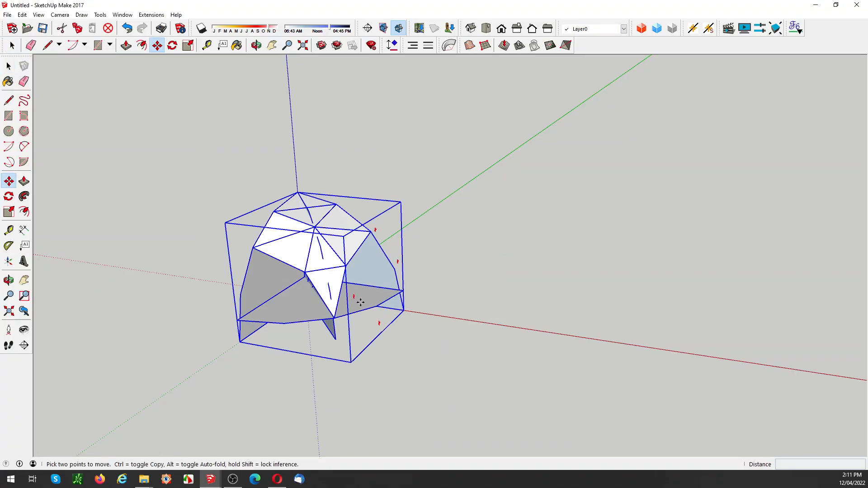
drag(157, 273, 155, 273)
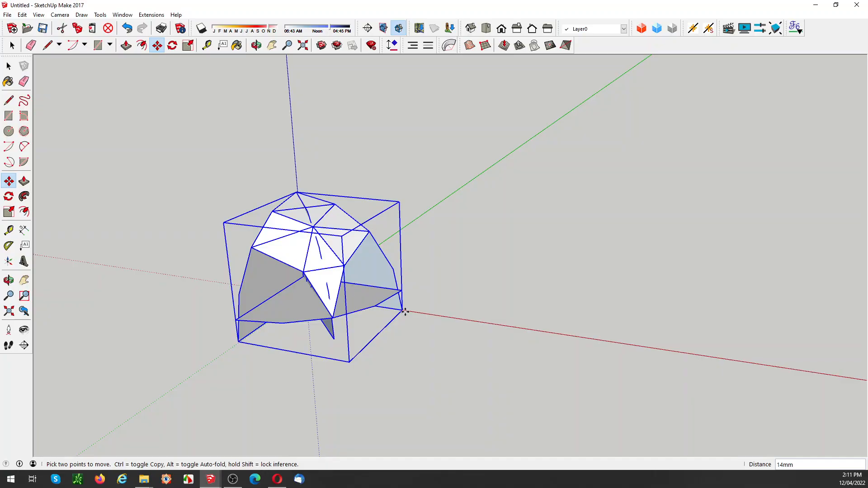
click(161, 273)
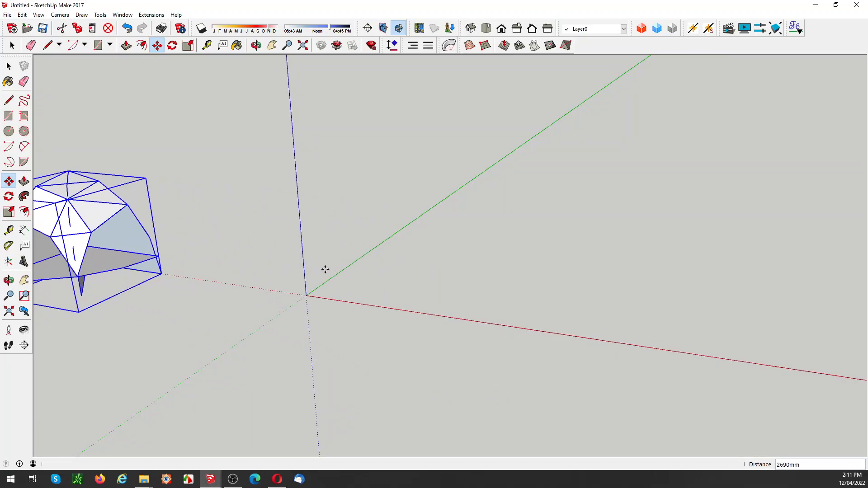
key(space)
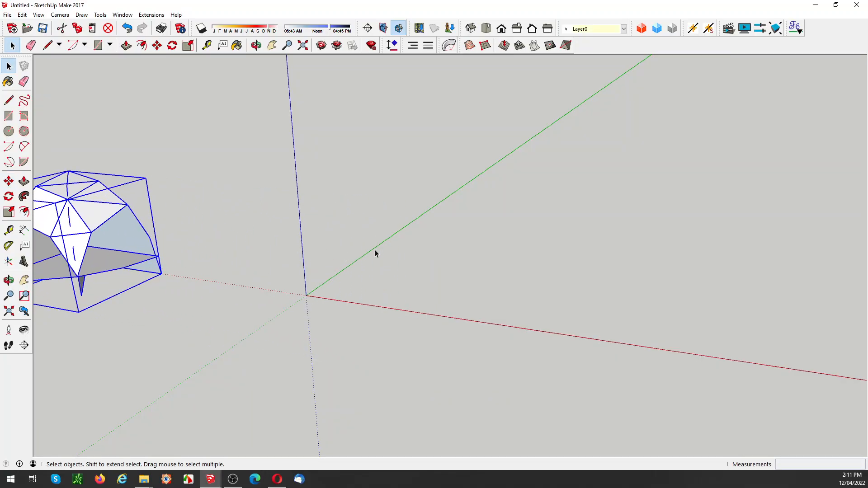
Draw a 1 m line from the origin along the negative green axis
scroll(375, 253, down, 1)
key(l)
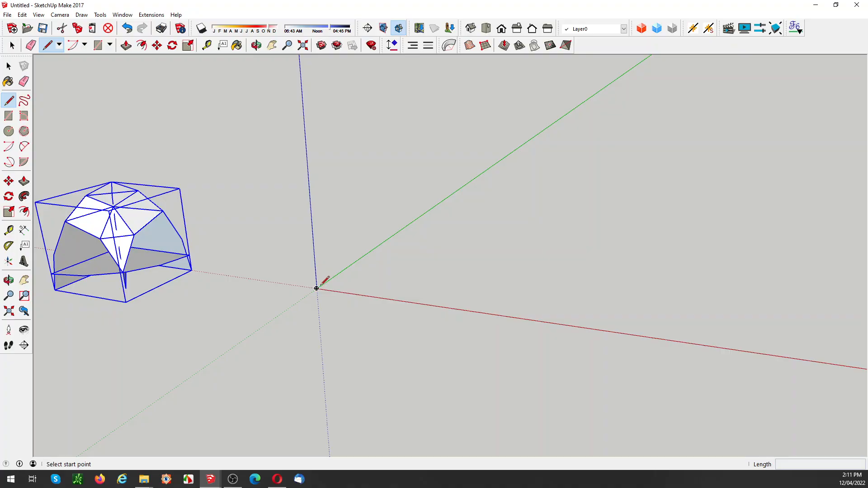
click(317, 287)
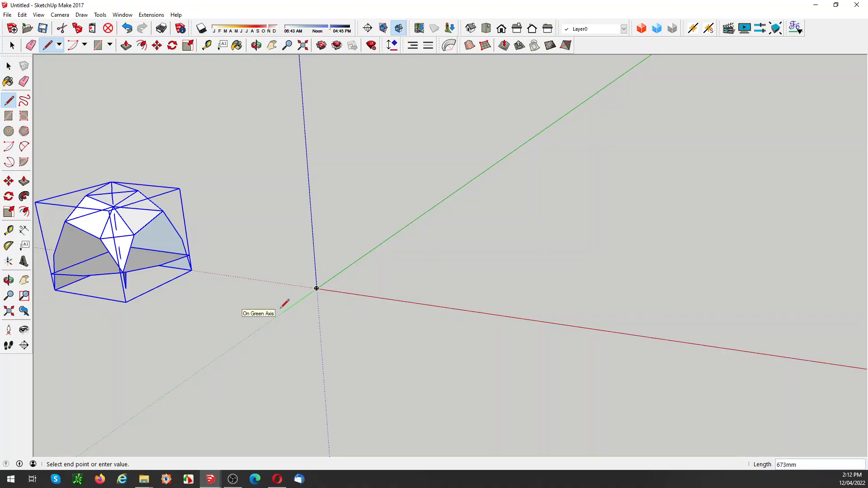
text(1m)
key(Return)
key(space)
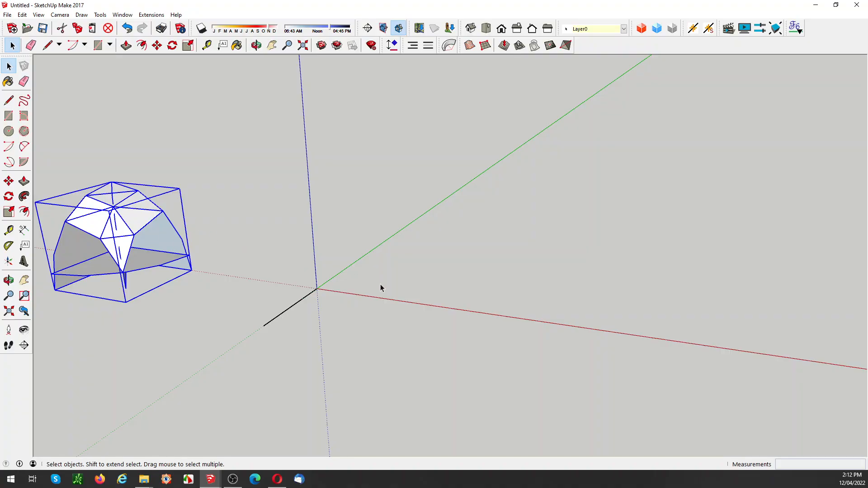
click(316, 324)
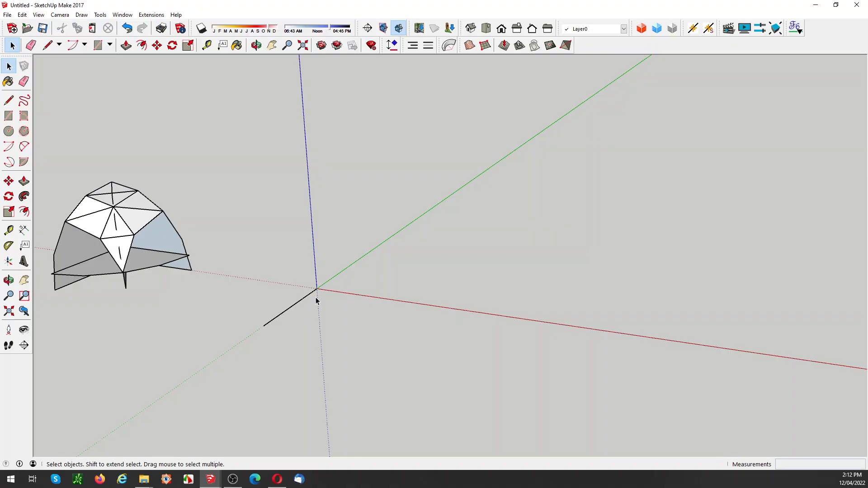
Draw a four-segment quarter arc centred on the origin, perpendicular to the red axis, from the line's outer end up to the blue axis
key(a)
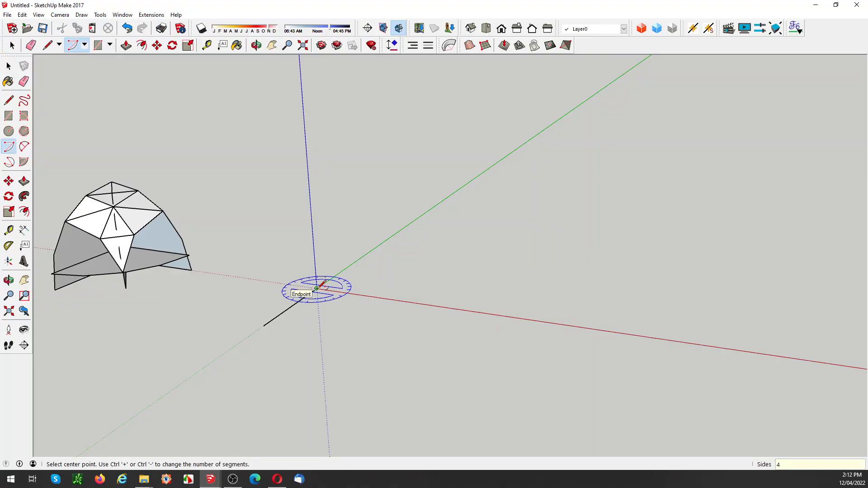
key(Right)
click(317, 288)
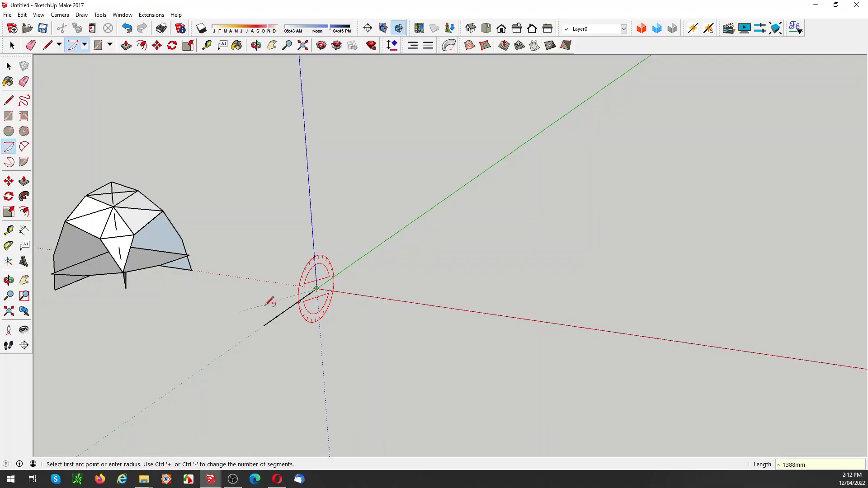
click(263, 325)
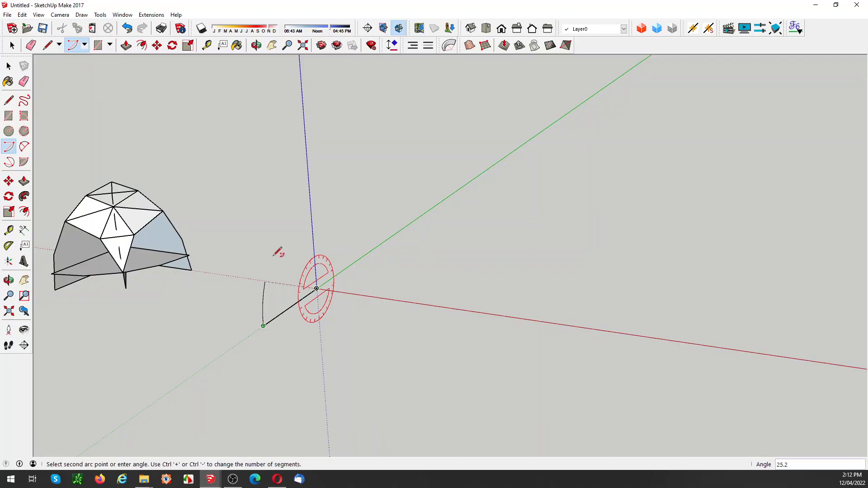
click(311, 202)
key(space)
Close the profile with a line from the arc's top to the origin and make the quarter-circle face a group
key(l)
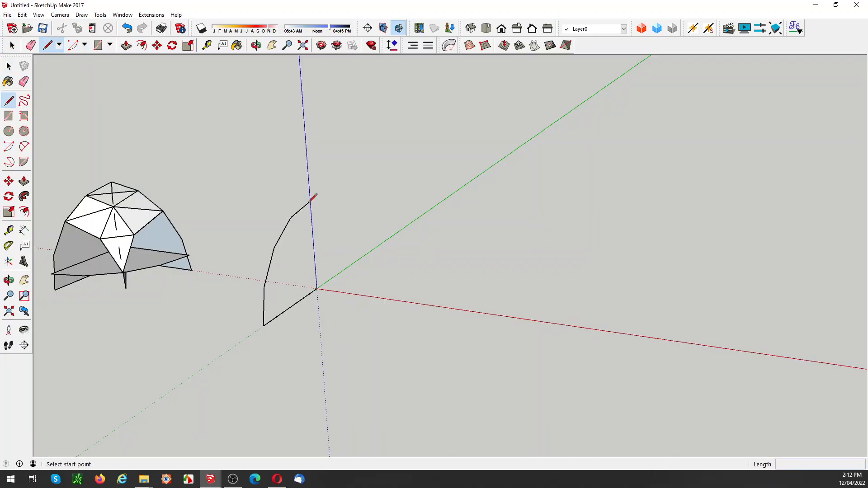
click(311, 201)
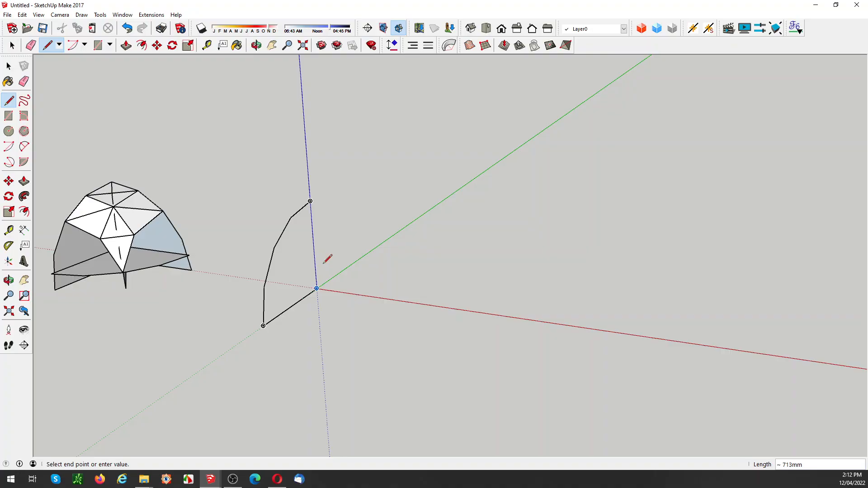
click(317, 288)
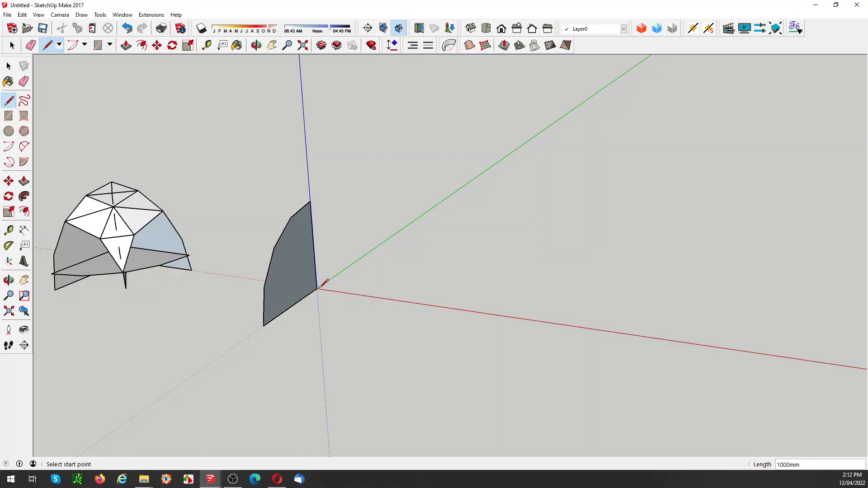
key(space)
click(285, 264)
right_click(285, 263)
click(316, 97)
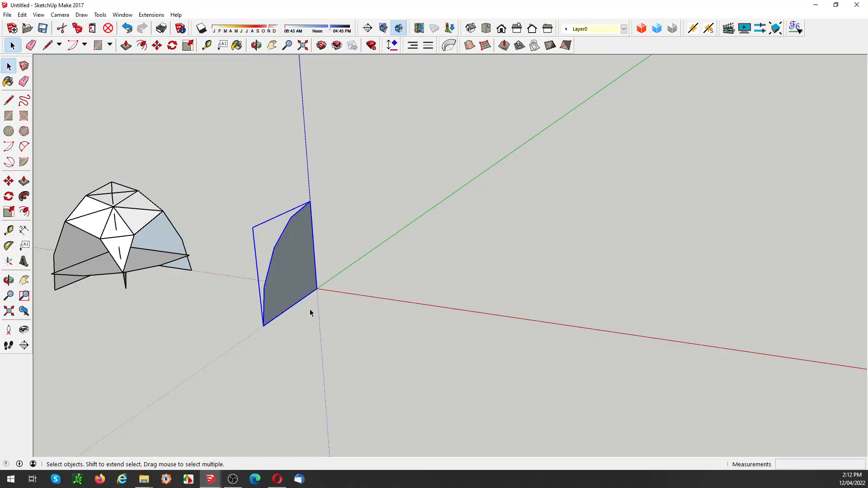
Make a copy of the quarter-circle group rotated 90° about the blue axis at the origin, so it stands along the red axis
key(q)
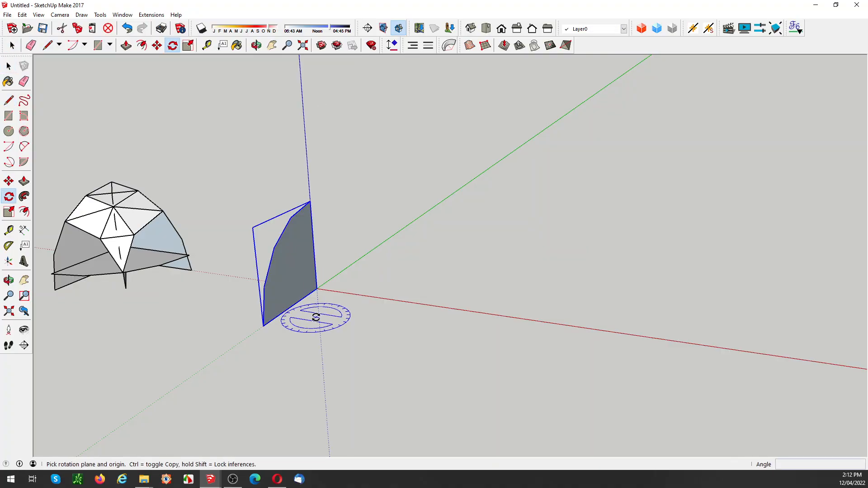
click(316, 288)
click(297, 301)
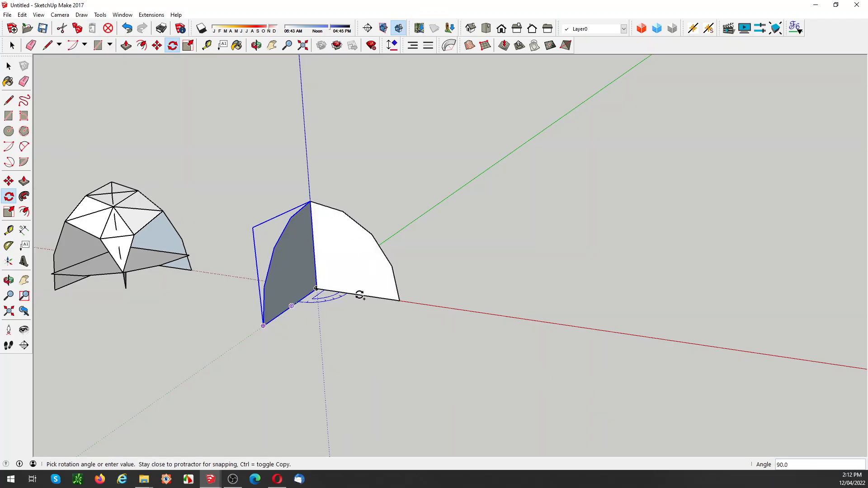
click(333, 289)
Make a copy of the panel standing on the red axis, rotated 90° about that axis to lie flat on the ground plane
click(316, 288)
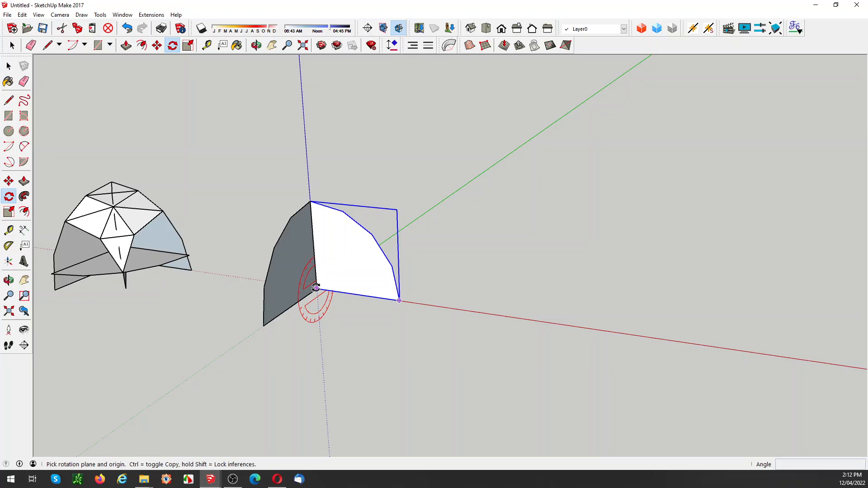
click(317, 273)
click(264, 325)
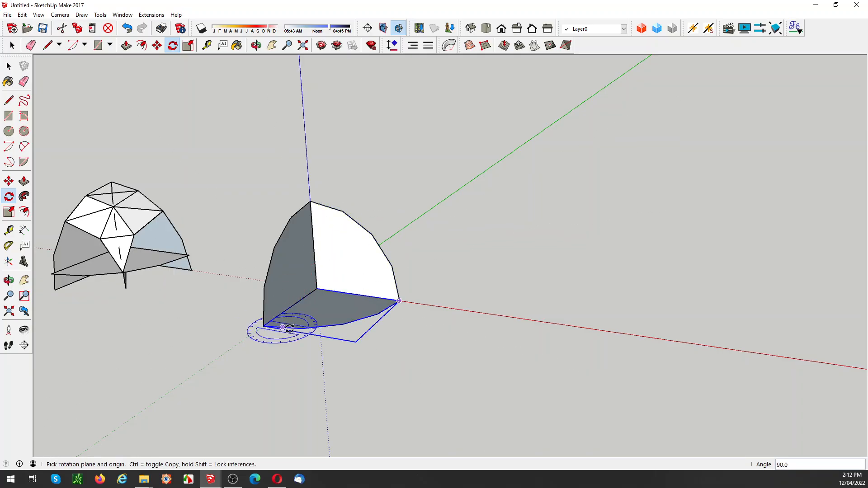
key(space)
click(491, 350)
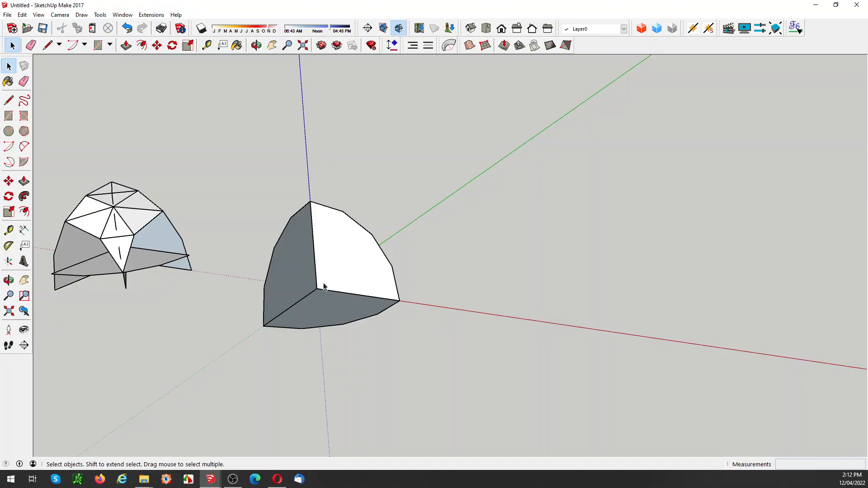
Draw a 1 m line from the origin through the midpoint of the second arc segment from the top of the red-axis panel
key(l)
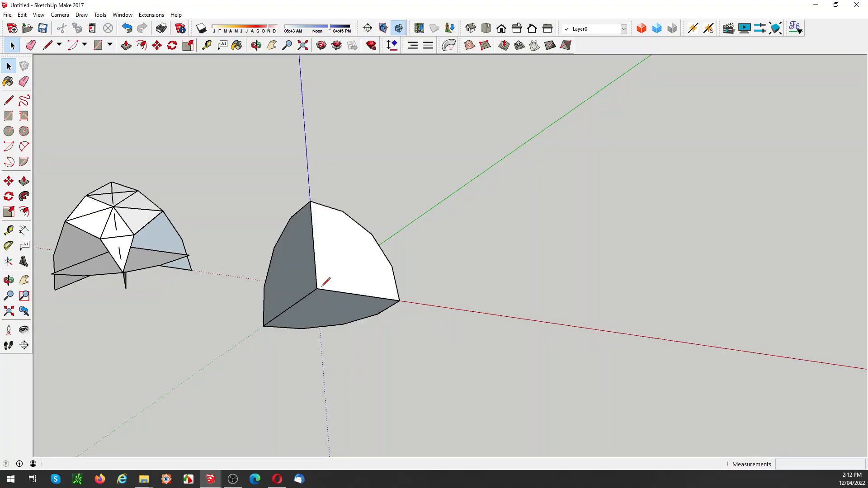
click(317, 288)
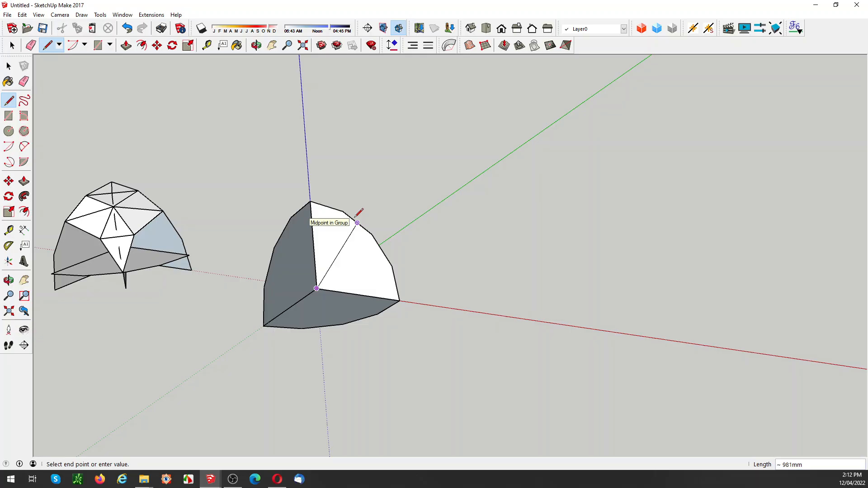
text(1m)
key(Return)
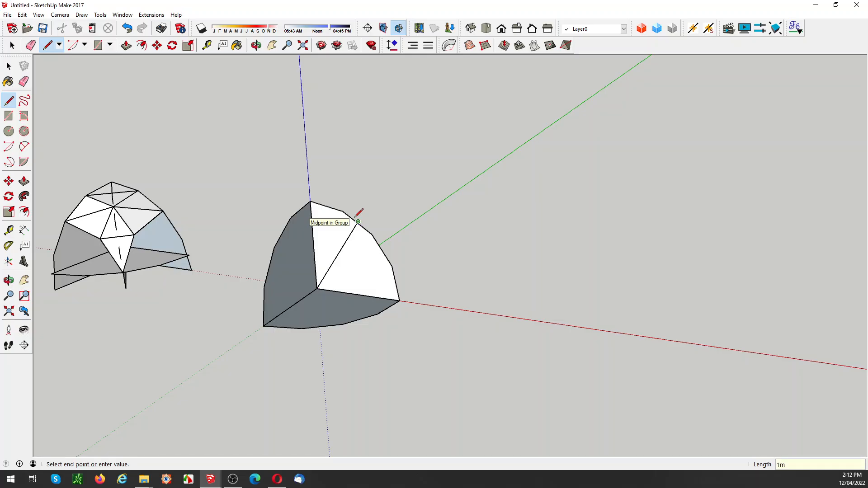
key(space)
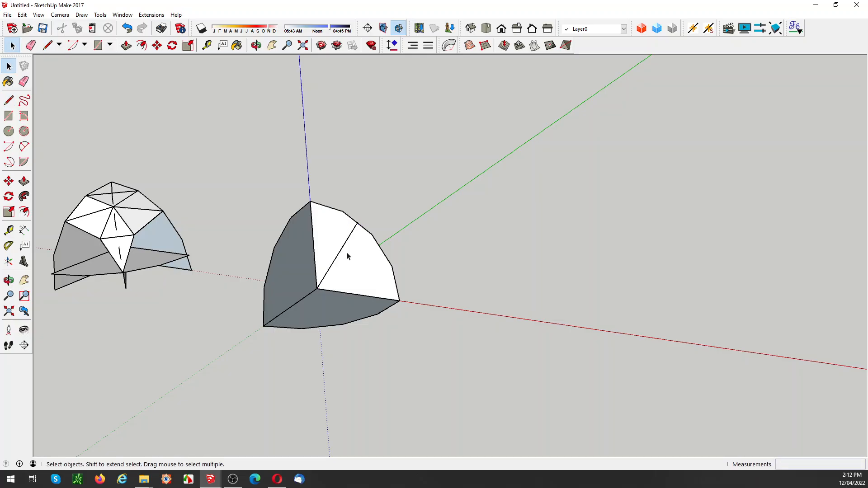
Draw a 1 m line from the origin through the midpoint of the third arc segment from the top of the red-axis panel
key(l)
click(316, 288)
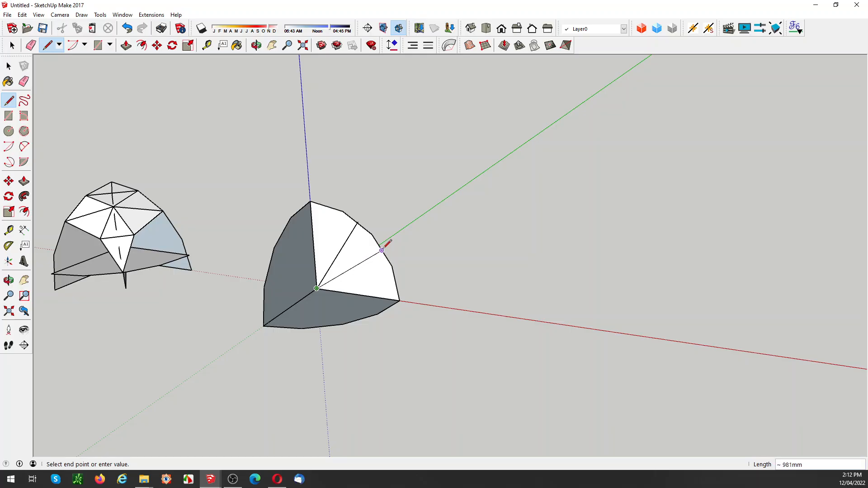
text(1m)
key(Return)
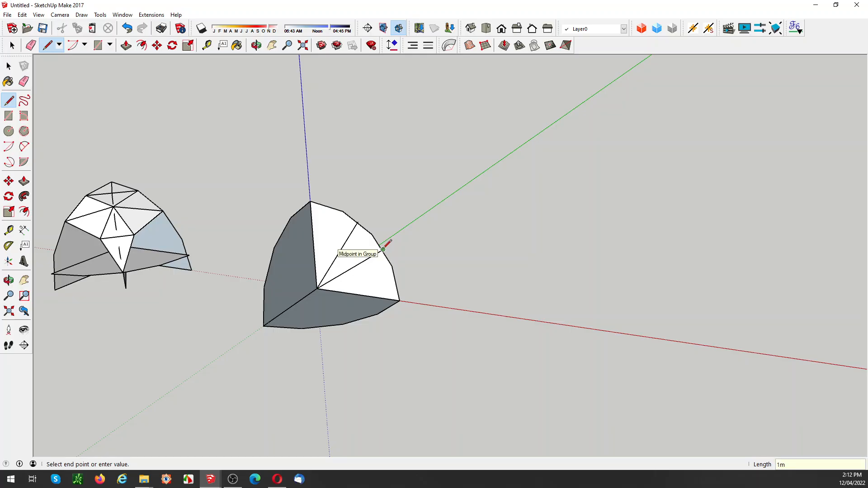
key(space)
Copy the red-axis panel with its two radial lines, rotated 45° about the blue axis to the middle vertex of the flat panel's arc
scroll(388, 250, up, 3)
scroll(388, 250, up, 2)
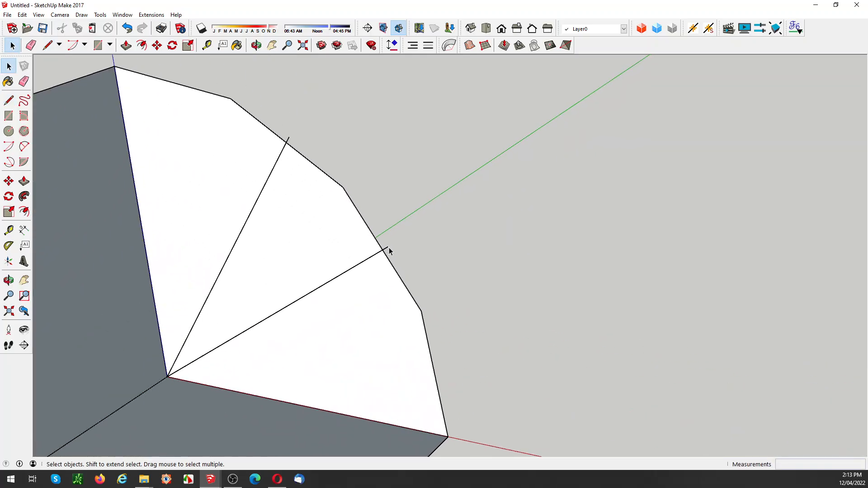
scroll(442, 140, down, 5)
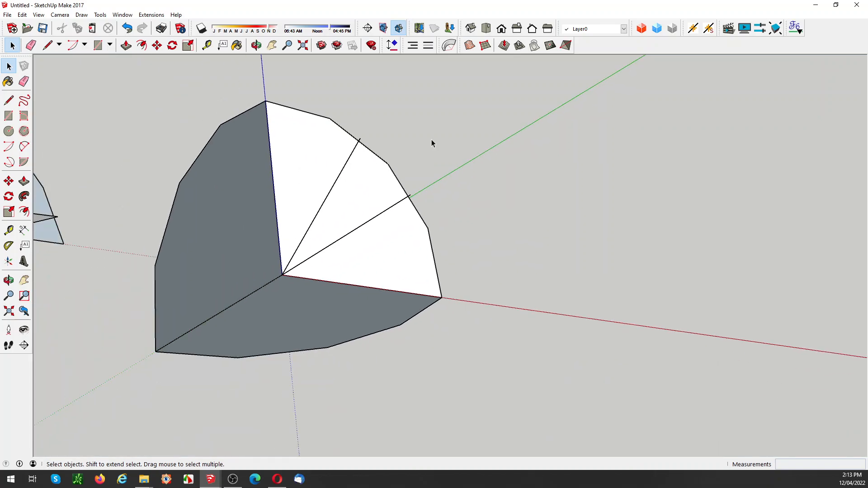
middle_drag(432, 139, 391, 174)
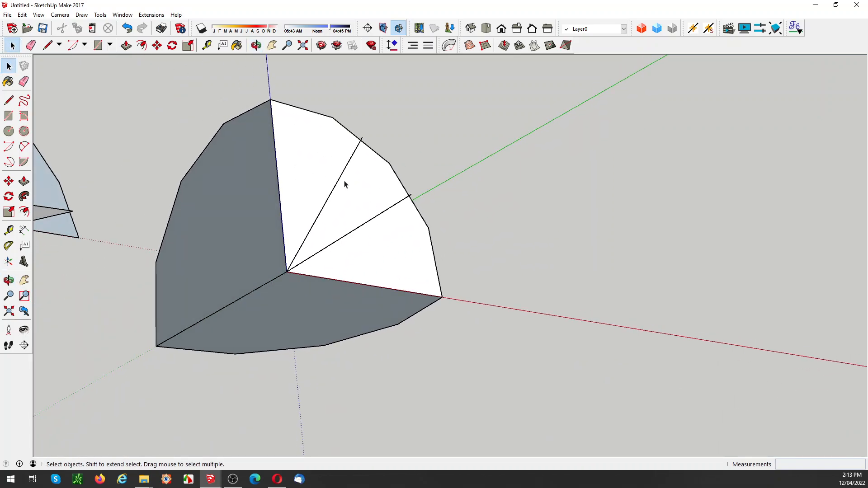
middle_drag(397, 242, 387, 235)
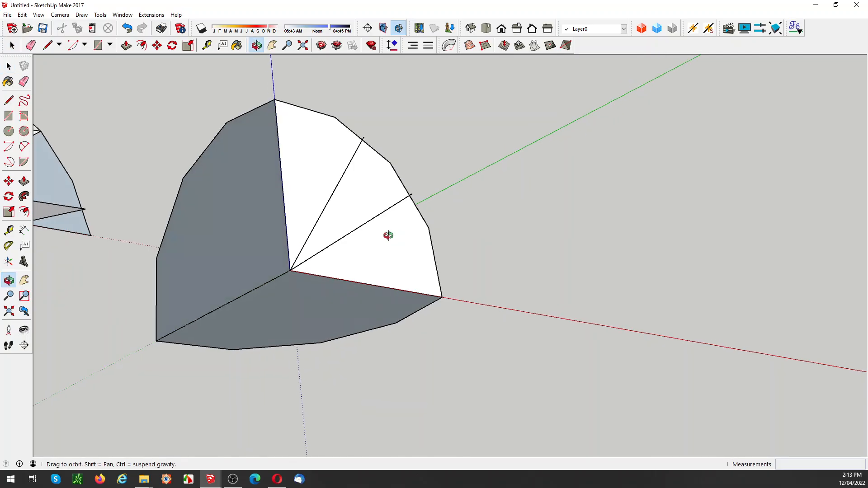
click(325, 157)
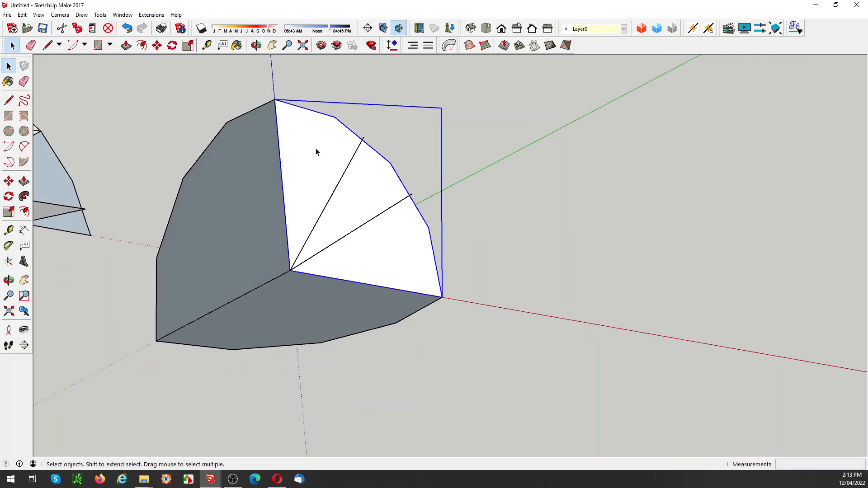
shift+click(347, 170)
shift+click(382, 215)
key(q)
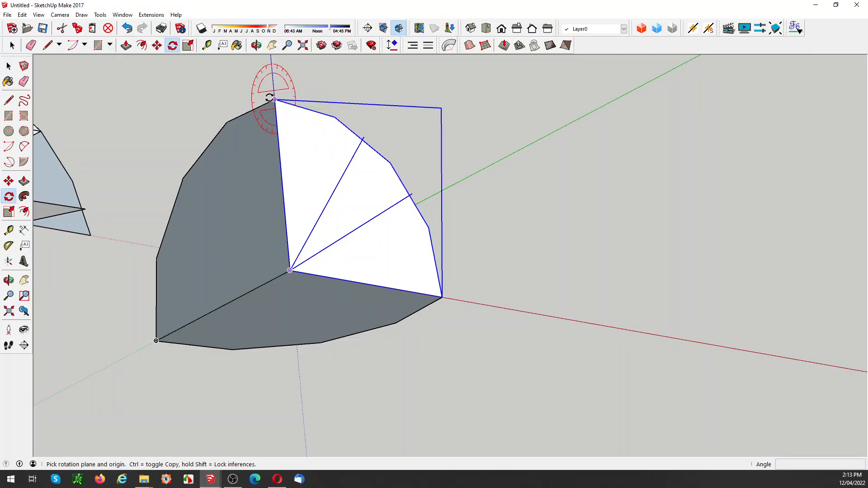
click(290, 270)
click(341, 280)
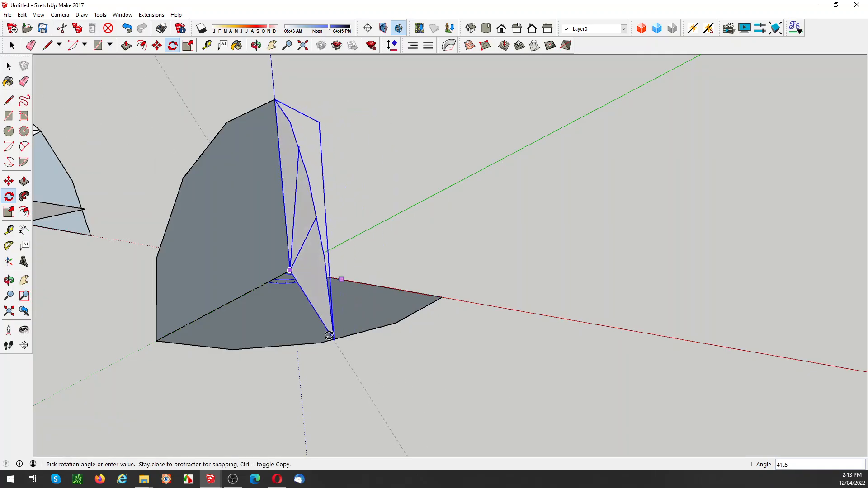
click(321, 343)
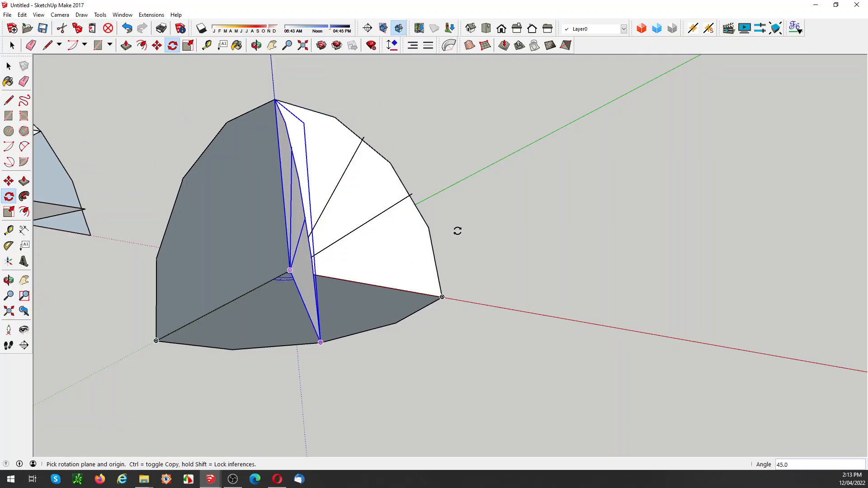
Delete the two radial lines from the panel standing on the red axis
key(space)
click(457, 230)
click(341, 179)
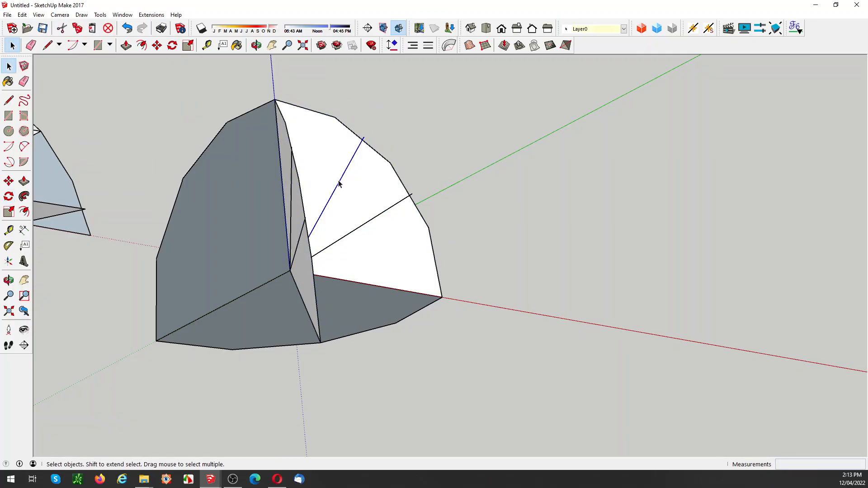
key(Delete)
click(381, 213)
key(Delete)
Group the diagonal panel together with its two radial lines
middle_drag(509, 205, 359, 180)
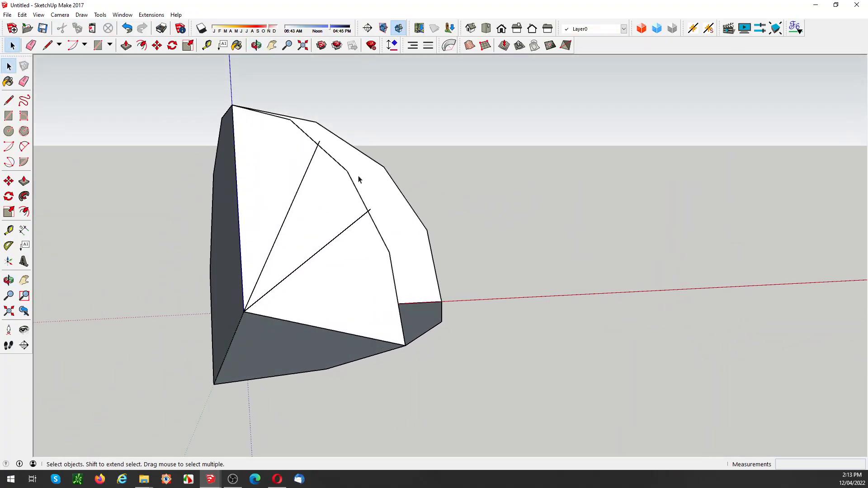
click(300, 188)
right_click(329, 220)
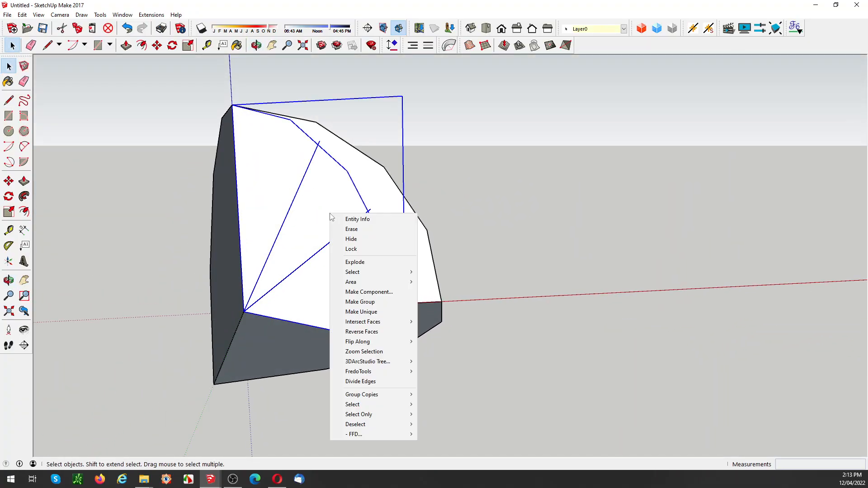
click(382, 304)
click(516, 254)
Draw and group a vertical square of about 707 mm sides between the green-axis panel's middle arc vertex and the flat panel's middle arc vertex
middle_drag(511, 248, 379, 270)
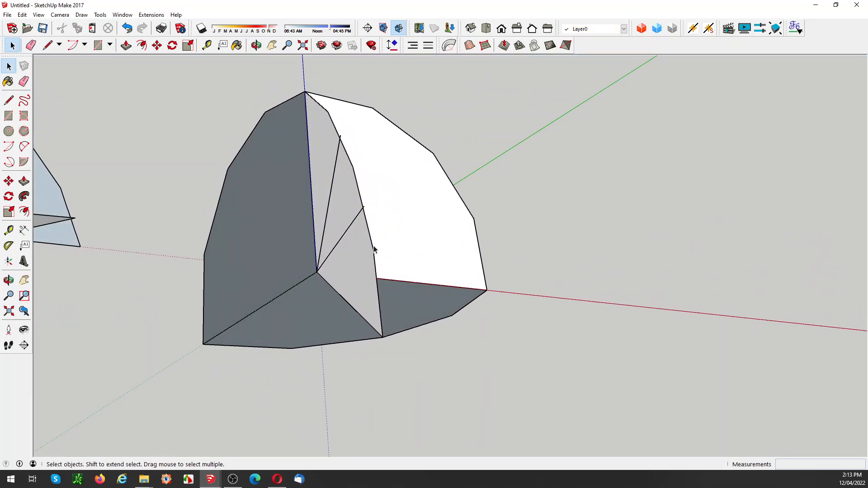
key(l)
click(227, 168)
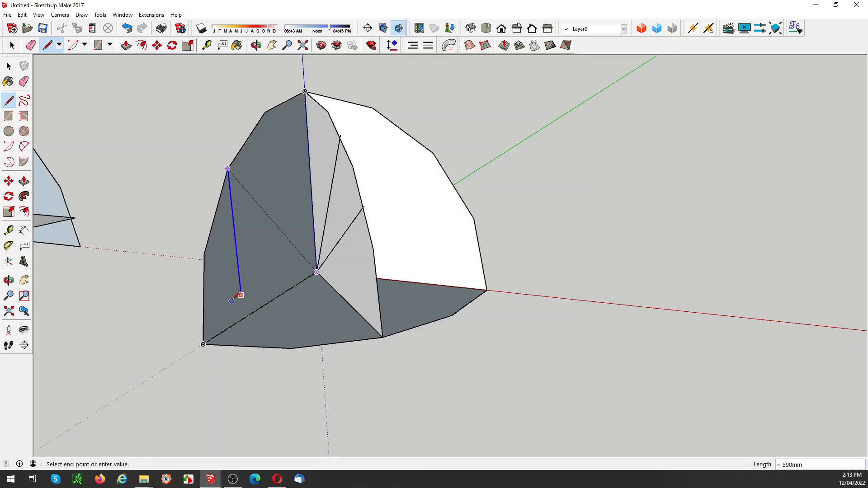
click(243, 319)
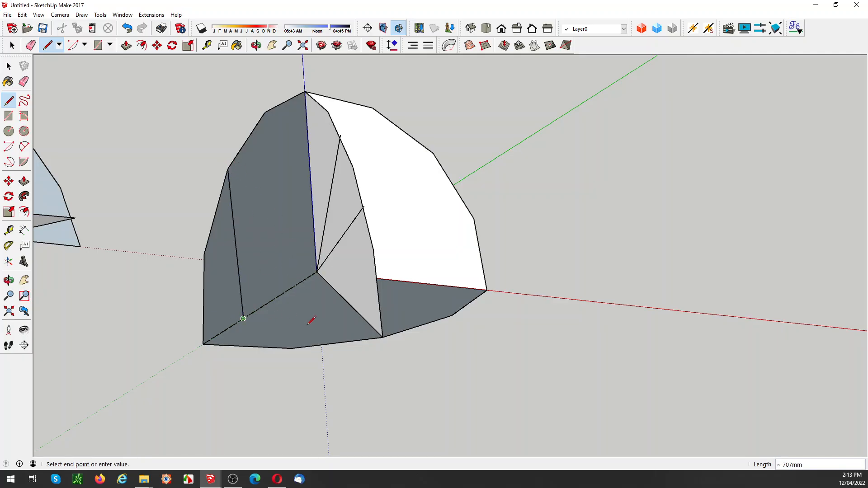
click(382, 337)
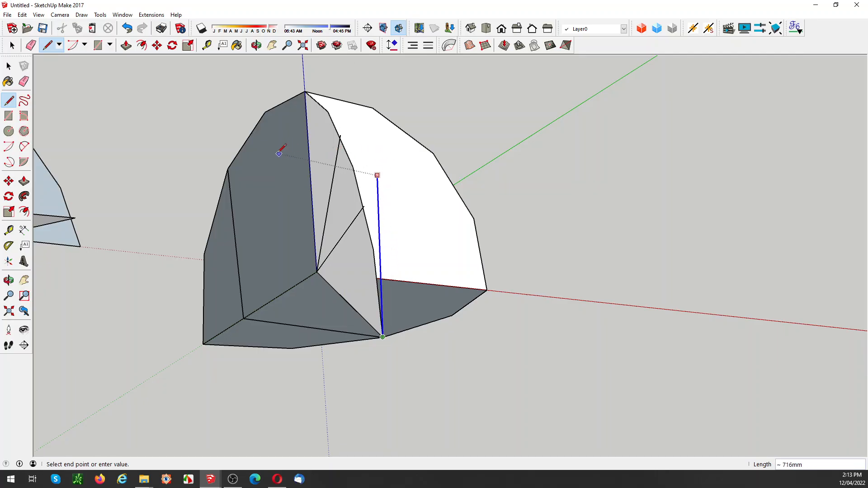
click(228, 167)
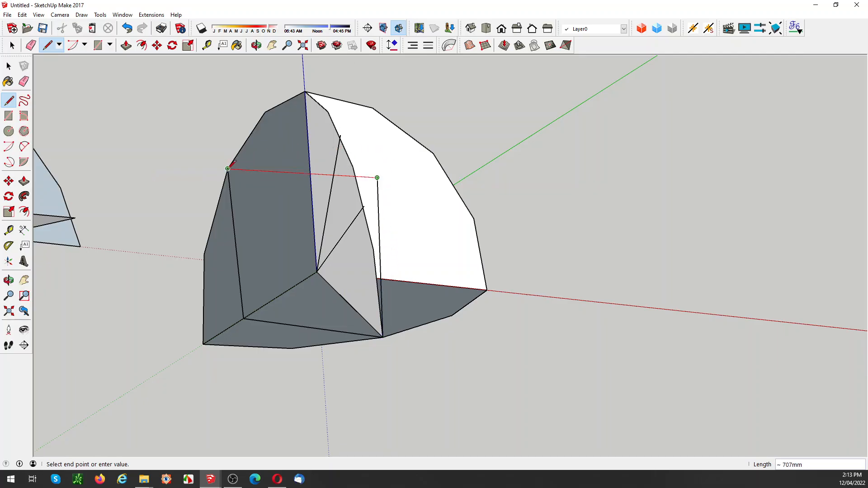
click(228, 169)
key(space)
right_click(278, 225)
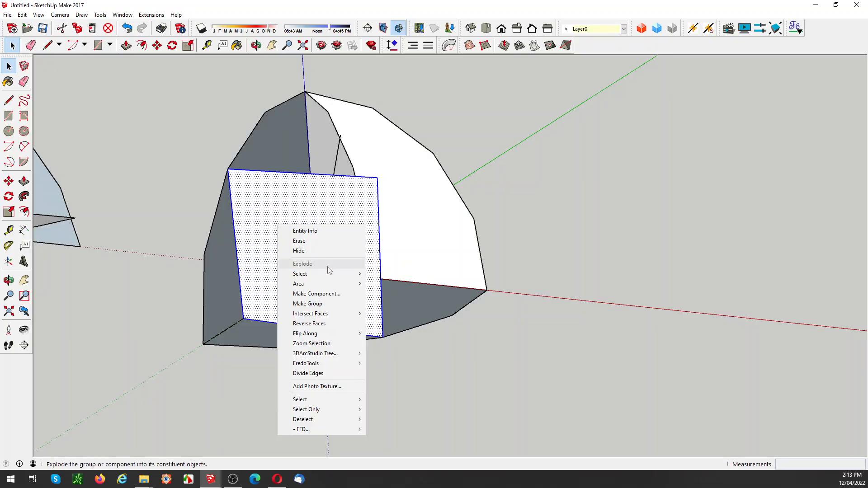
click(332, 303)
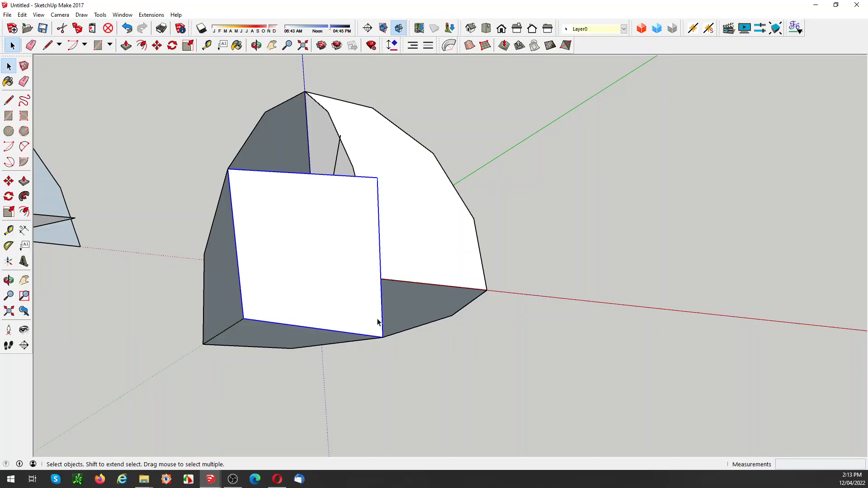
Copy the square rotated 90° about its vertical edge at the flat panel's middle vertex, and group the two squares together
key(q)
drag(383, 337, 358, 333)
click(401, 319)
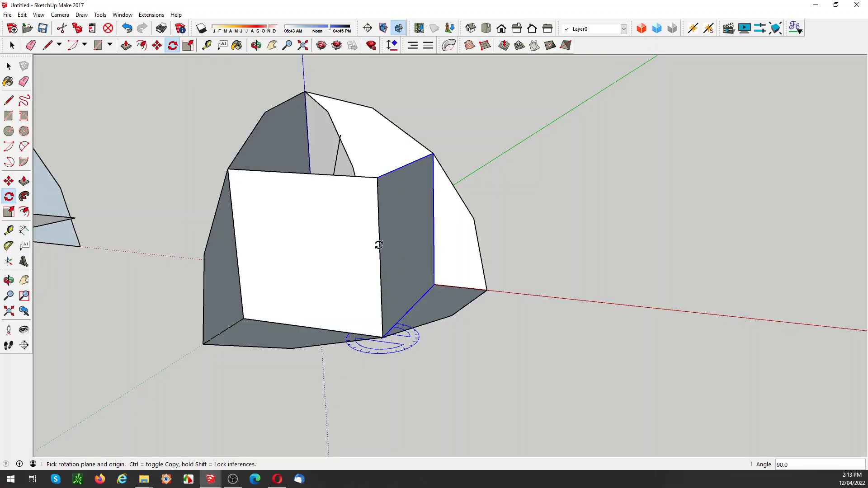
key(space)
right_click(354, 244)
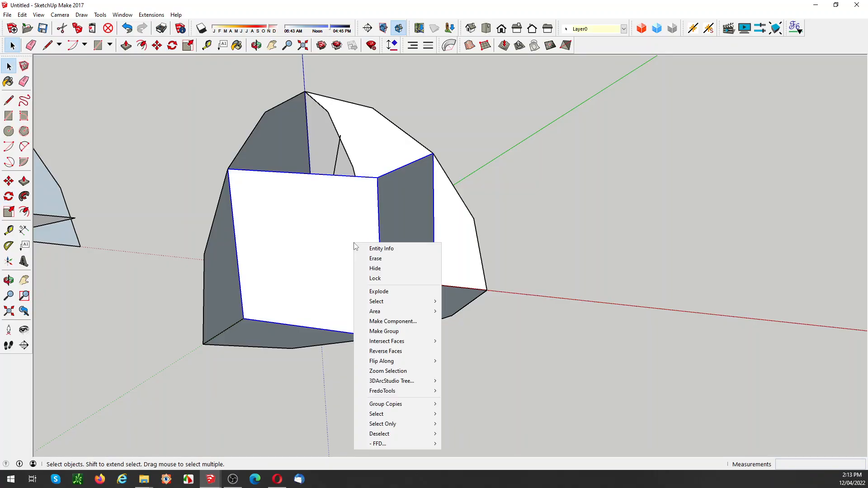
click(390, 333)
click(583, 227)
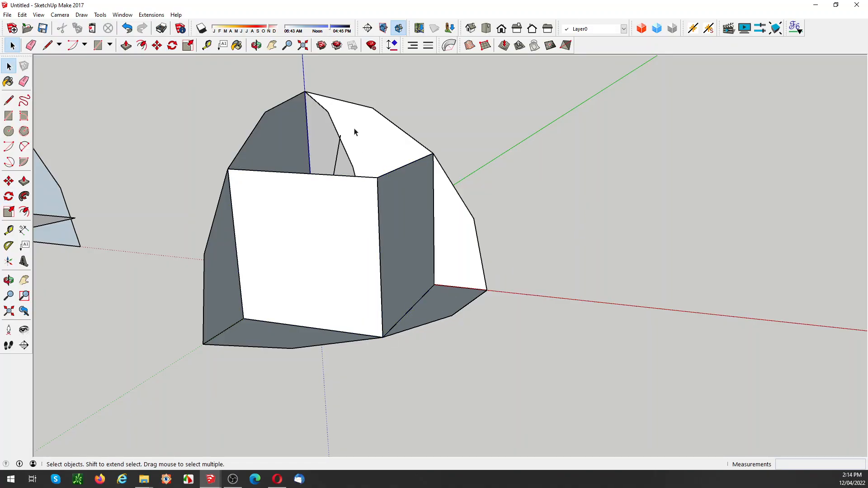
Draw a triangle joining the dome's apex to the first arc vertices of the green-axis and red-axis panels, and group it
key(l)
click(370, 109)
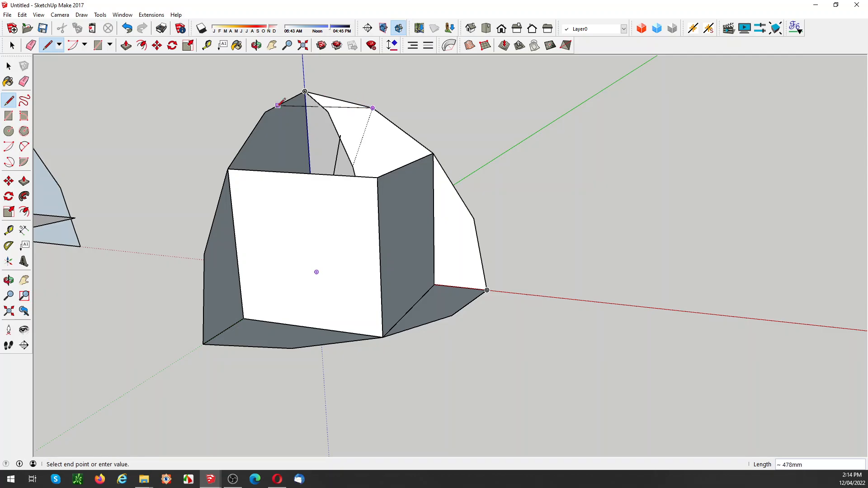
click(305, 91)
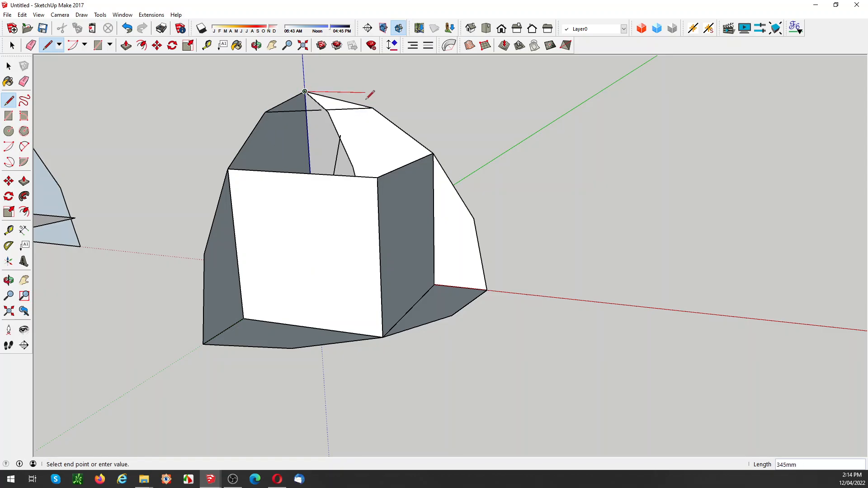
click(373, 108)
key(space)
click(319, 106)
right_click(311, 101)
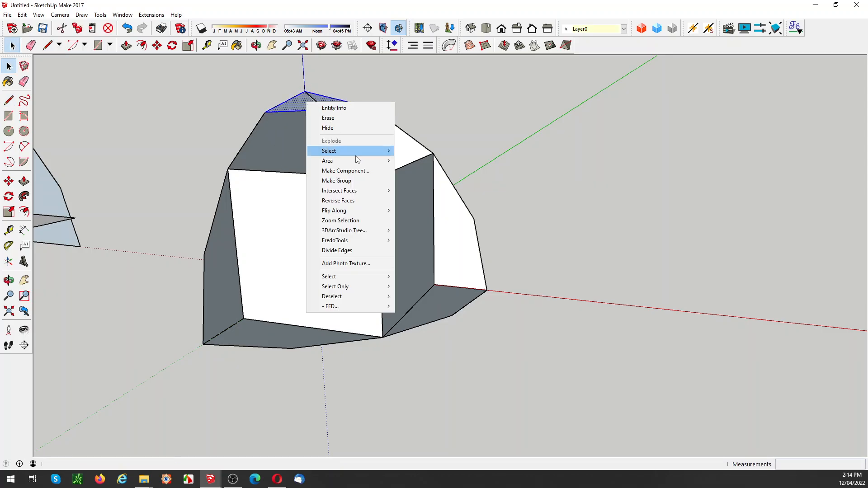
click(350, 179)
click(397, 101)
Hide the two-square group and place a guide line parallel to the apex triangle's lower edge through the lower radial line's outer end
mouse_move(397, 101)
middle_down()
mouse_move(422, 116)
mouse_move(402, 110)
middle_up()
double_click(335, 206)
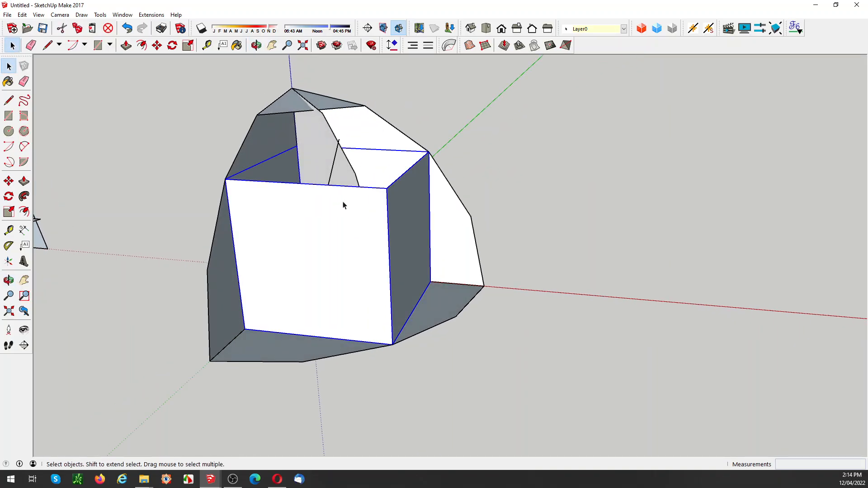
key(Delete)
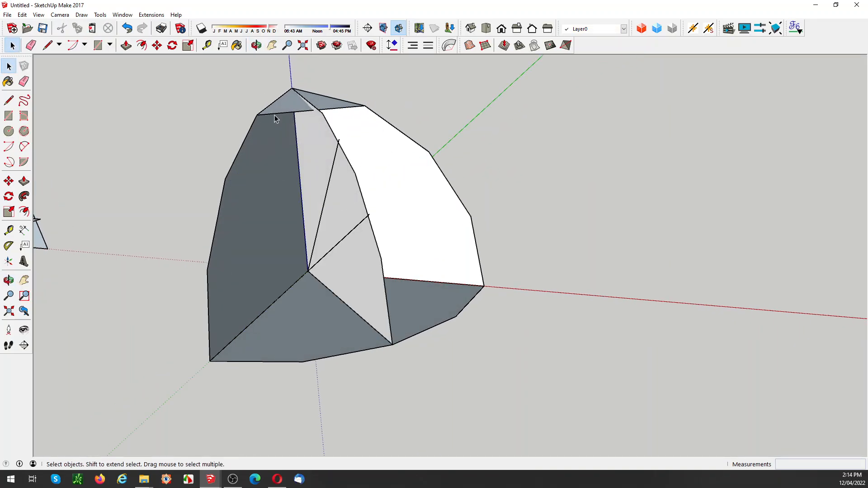
key(t)
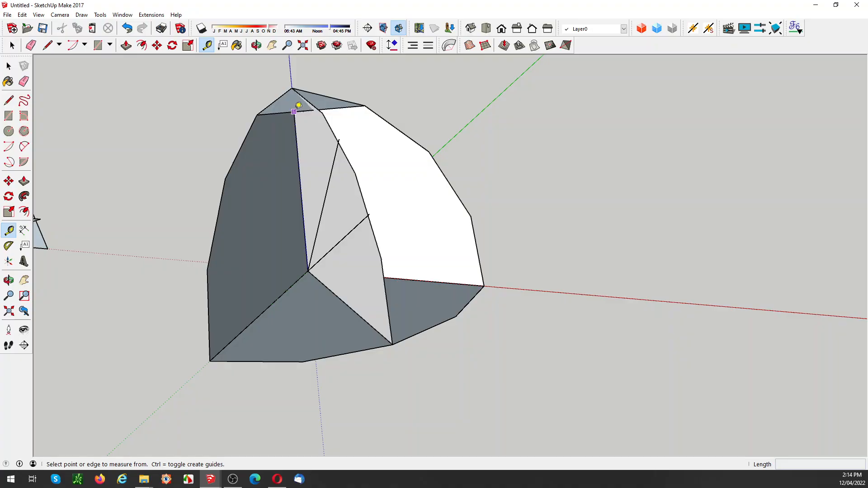
click(294, 112)
click(368, 216)
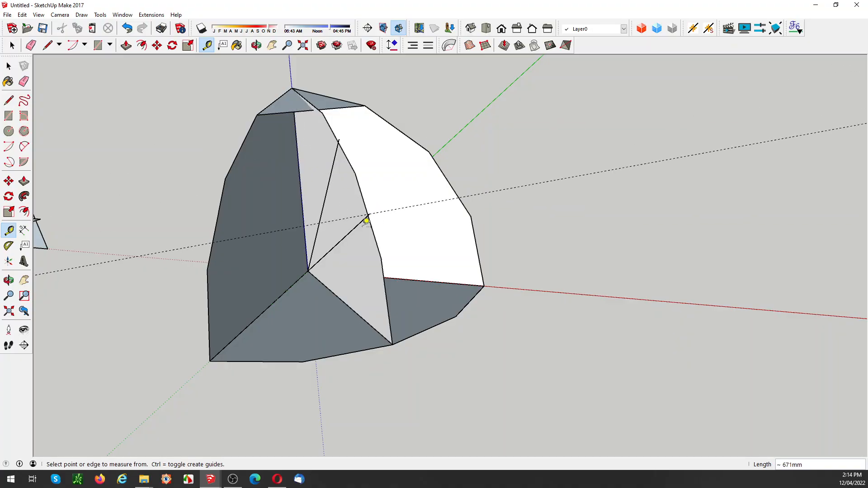
Unhide the group of two squares
middle_drag(441, 186, 412, 210)
key(space)
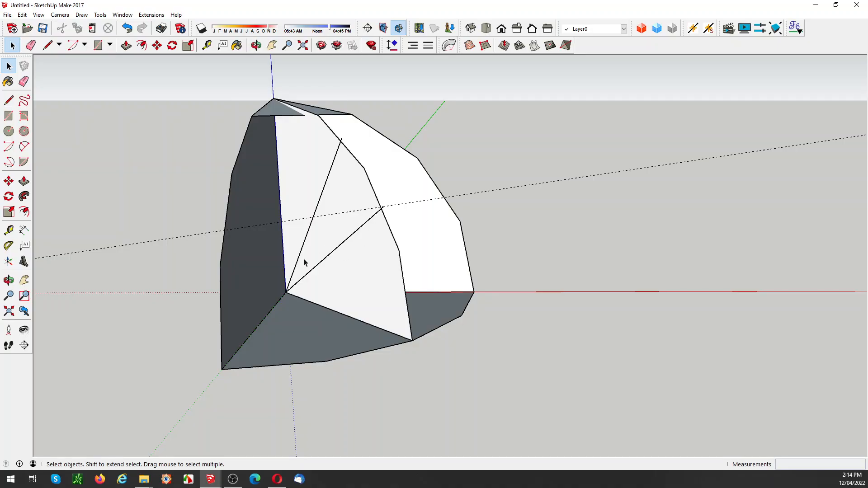
middle_drag(304, 262, 446, 160)
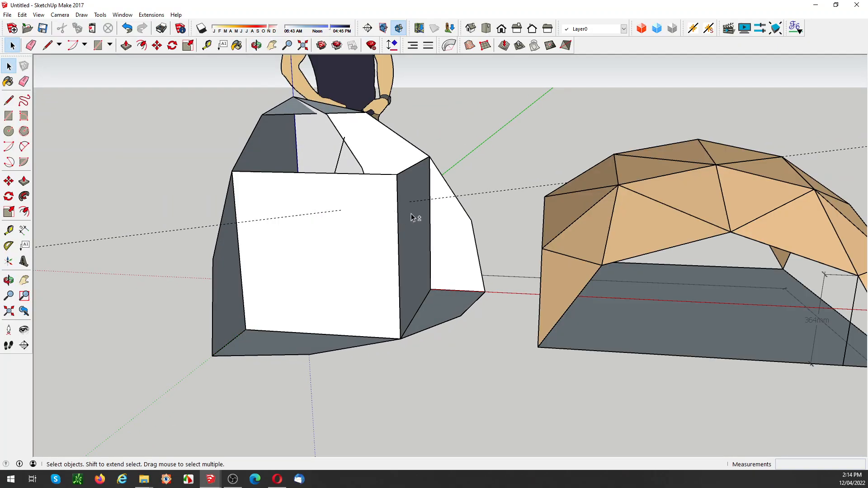
Draw a triangle connecting the guide line's intersections with the two squares to the middle vertex of the flat panel's arc
middle_drag(413, 215, 394, 216)
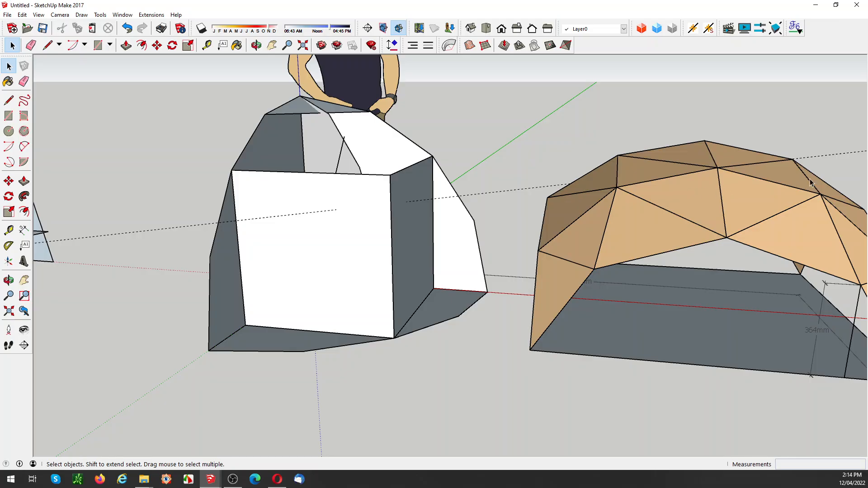
key(l)
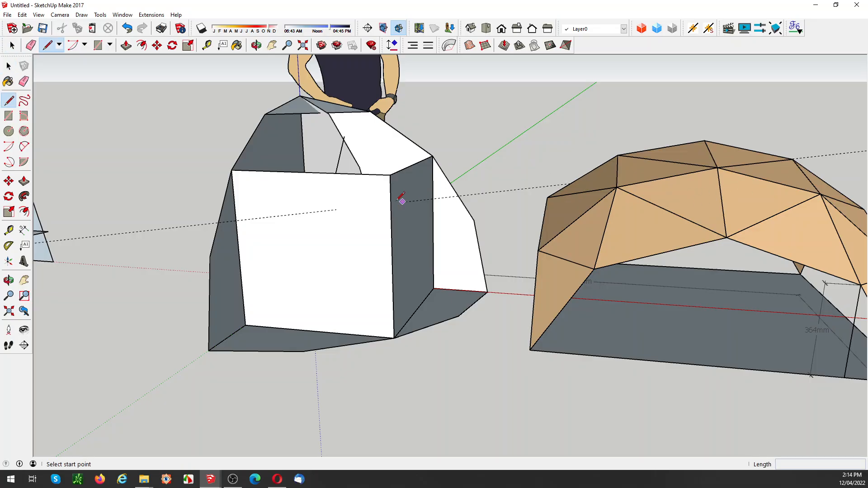
click(336, 209)
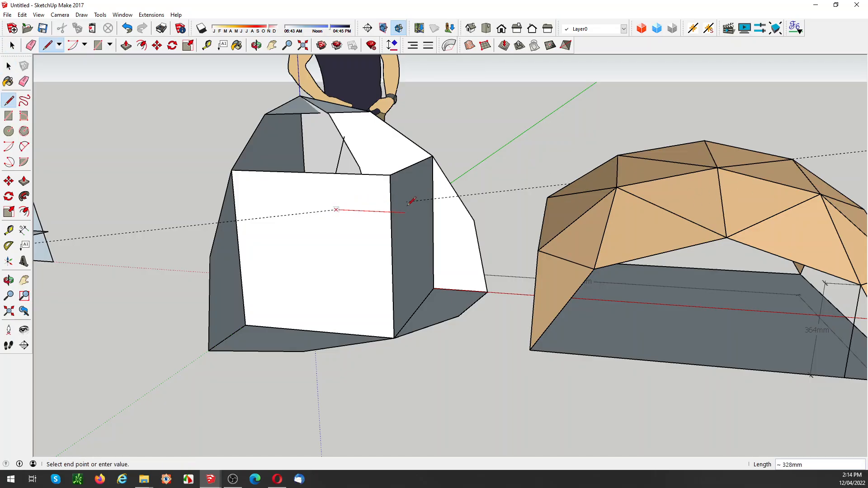
click(407, 201)
click(394, 337)
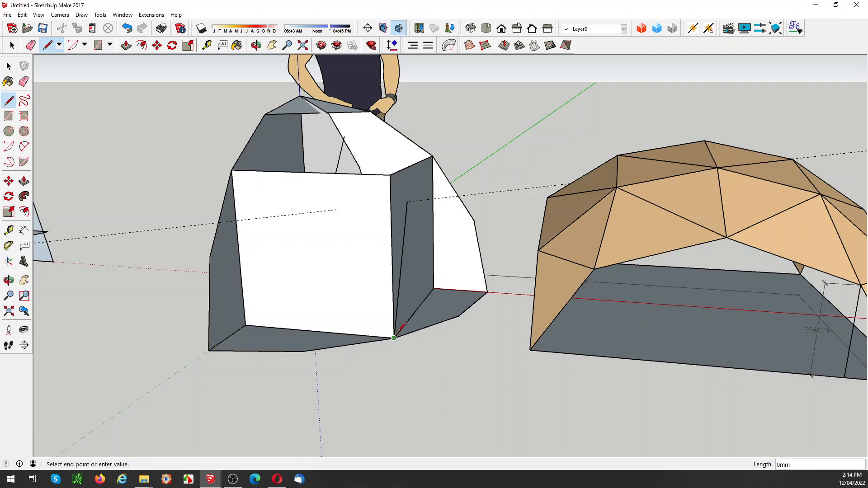
click(335, 210)
key(space)
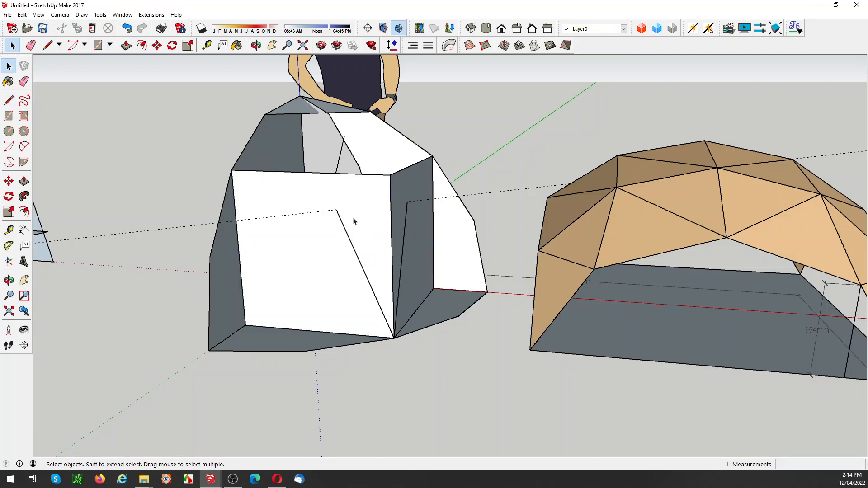
Remove the two-square group and make the new lower triangle a group
click(337, 197)
key(Delete)
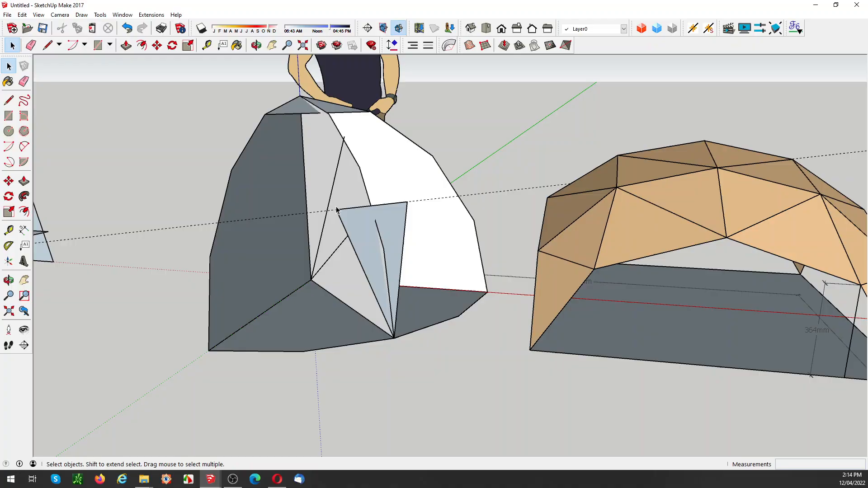
right_click(358, 231)
click(409, 308)
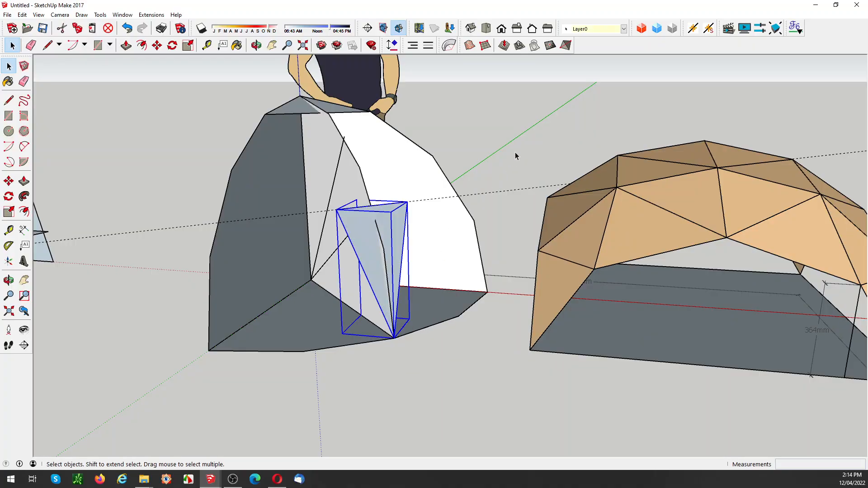
click(517, 153)
Draw a triangle joining the first arc vertices of the green-axis and red-axis panels to the upper radial line's outer end
middle_drag(409, 152, 409, 184)
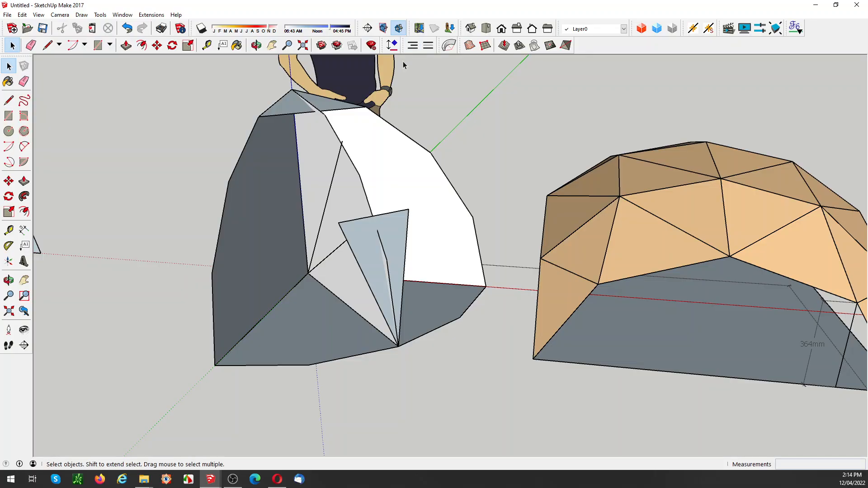
key(l)
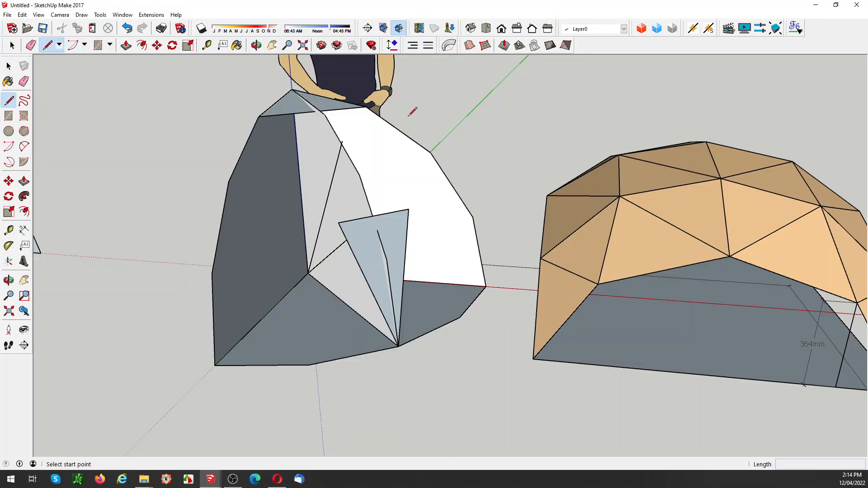
click(342, 141)
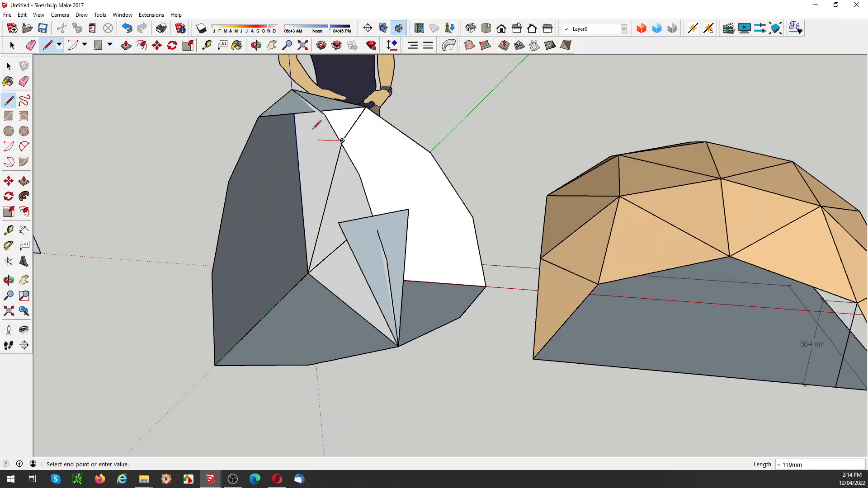
click(259, 116)
click(259, 117)
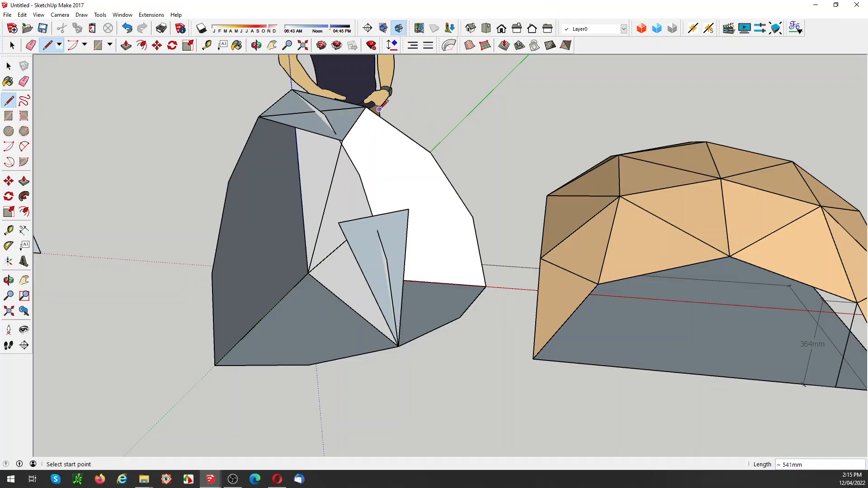
Draw a triangle joining the red-axis panel's first and middle arc vertices to the upper radial line's outer end
click(366, 106)
click(430, 152)
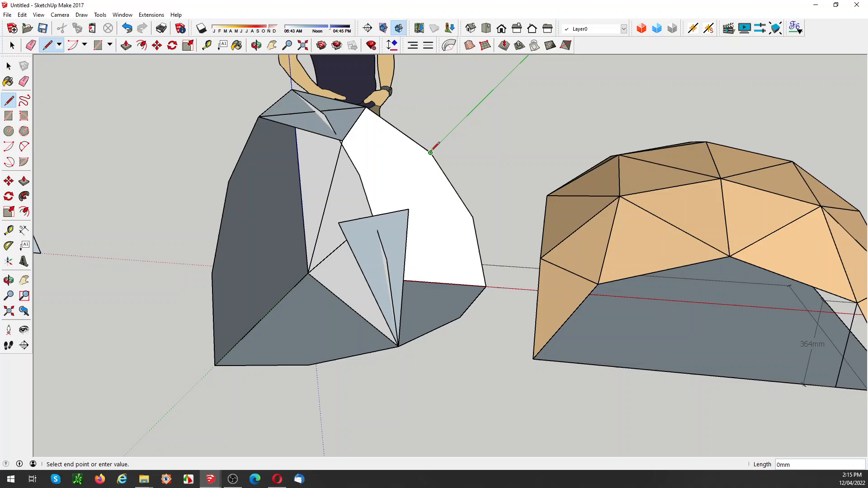
click(341, 142)
click(342, 142)
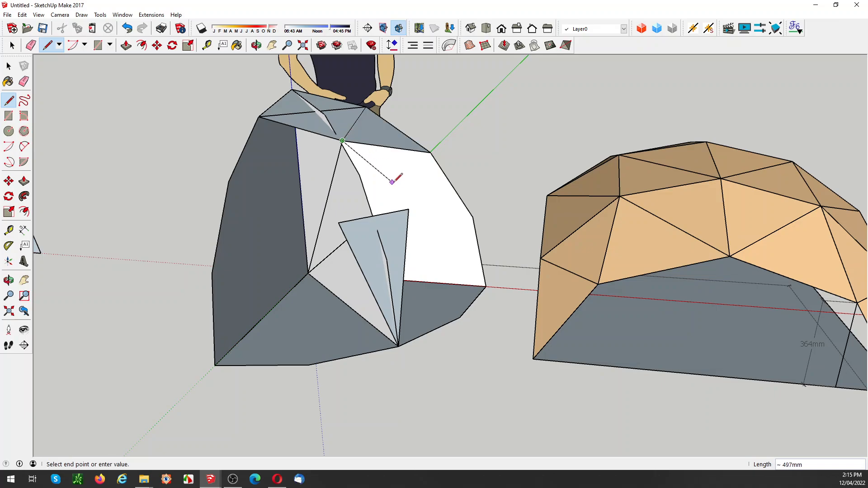
Draw two triangles joining the upper radial line's outer end to the red-axis panel's middle arc vertex and the lower triangle's upper edge
click(409, 209)
click(431, 153)
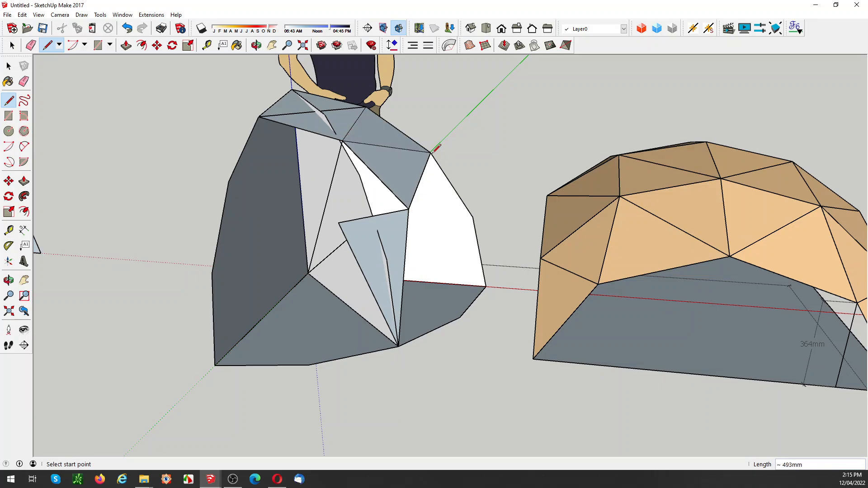
click(340, 223)
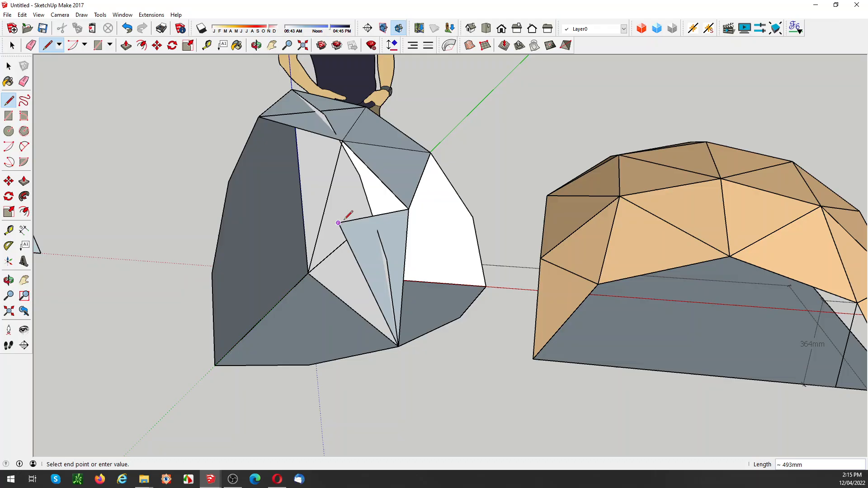
click(342, 141)
key(Escape)
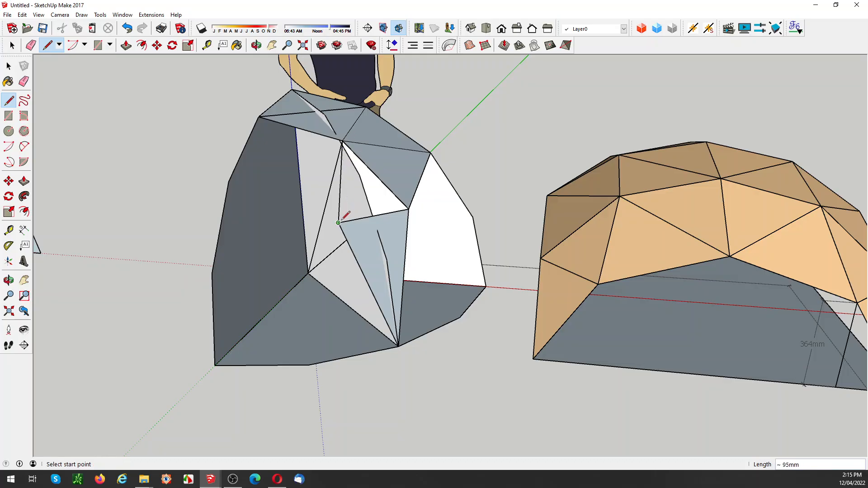
click(339, 223)
click(408, 208)
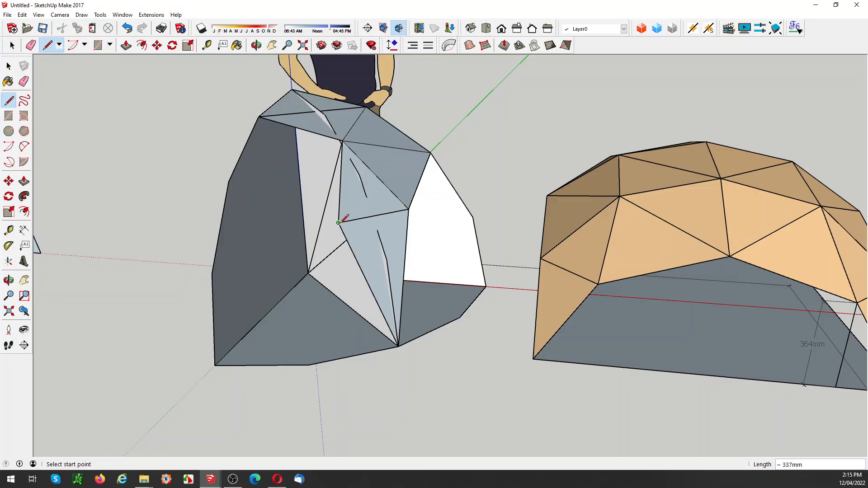
Draw two triangles joining the upper radial line's outer end, the lower triangle's near corner and the green-axis panel's first and middle arc vertices
click(308, 274)
click(228, 181)
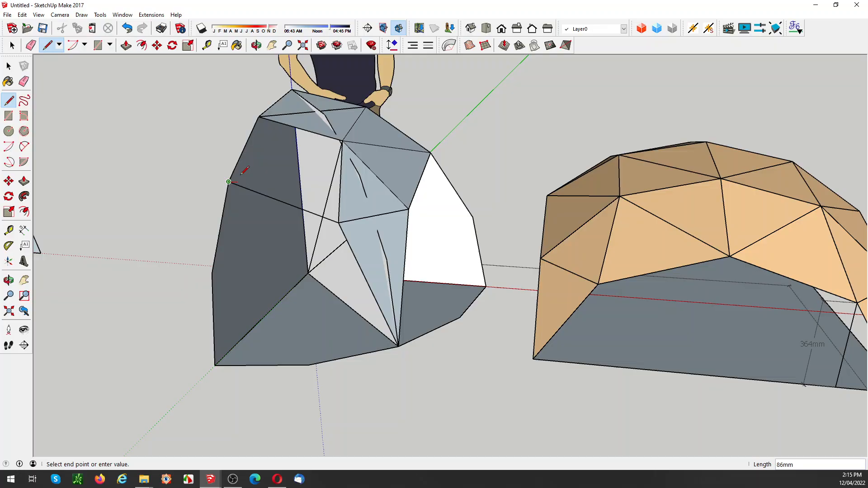
click(342, 141)
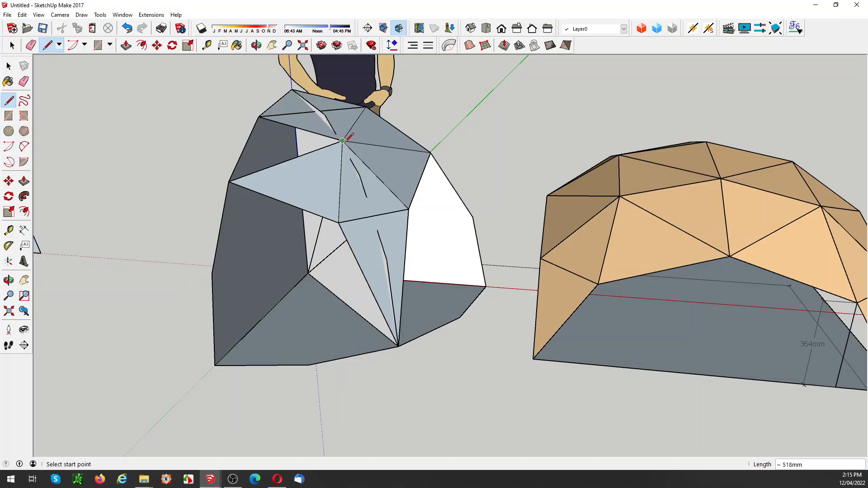
click(258, 116)
click(230, 182)
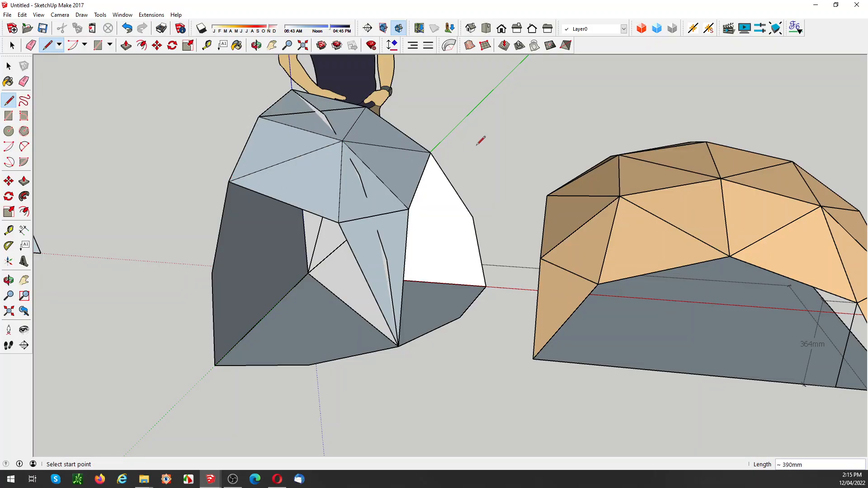
Examine the faceted dome section from several sides and compare it with the finished example domes beside it
key(space)
key(o)
drag(387, 164, 486, 131)
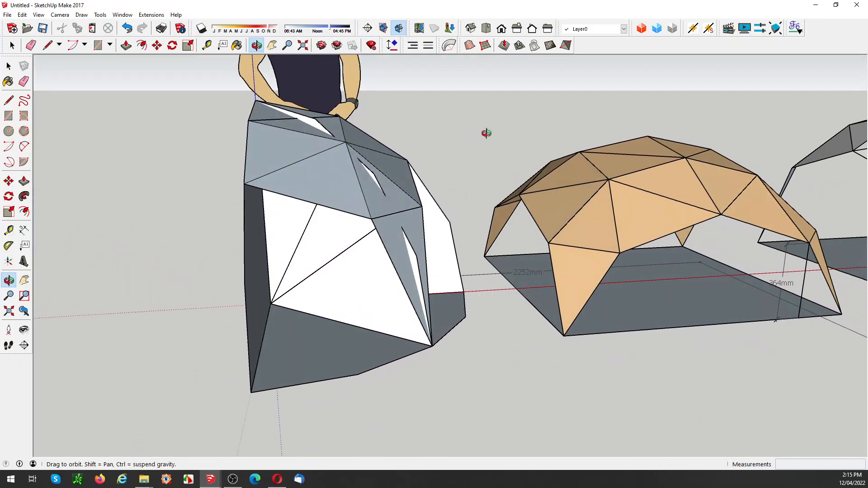
key(space)
middle_drag(357, 231, 485, 138)
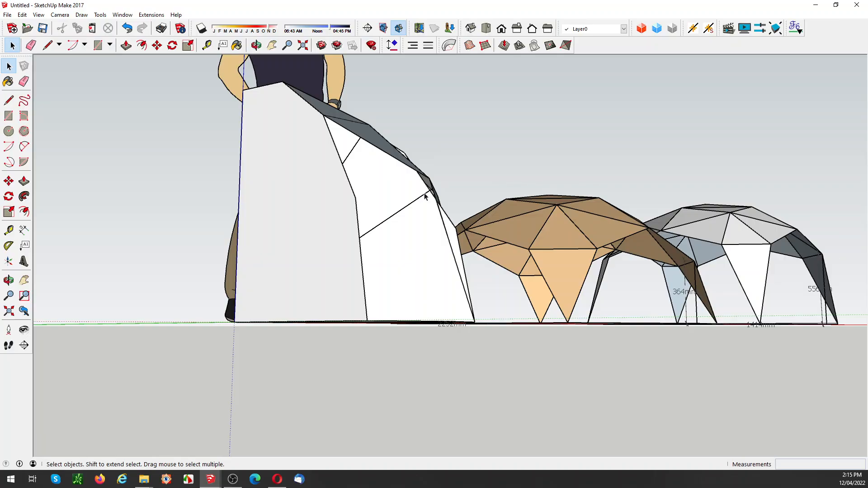
middle_drag(424, 197, 353, 261)
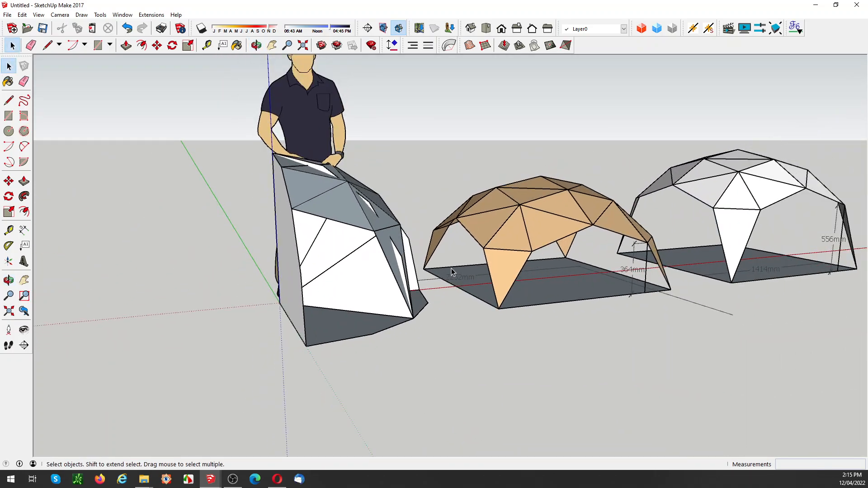
mouse_move(461, 262)
middle_down()
mouse_move(384, 250)
mouse_move(363, 272)
middle_up()
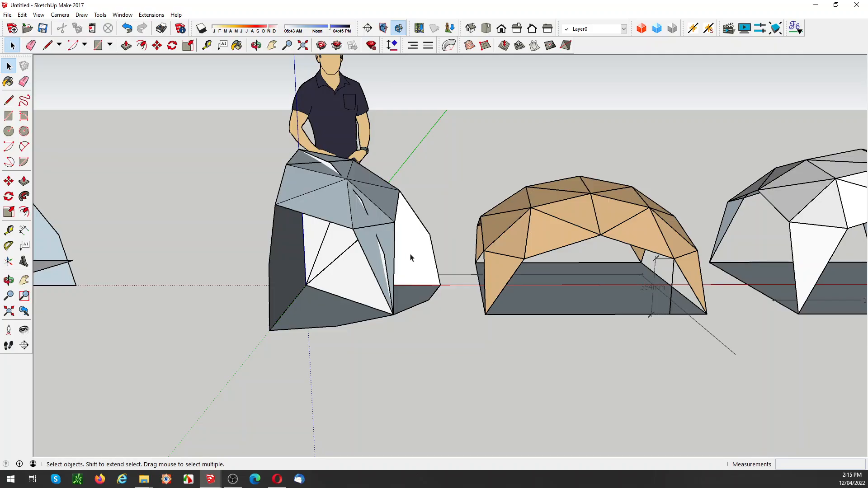
scroll(411, 256, down, 1)
scroll(412, 257, down, 1)
scroll(362, 261, down, 2)
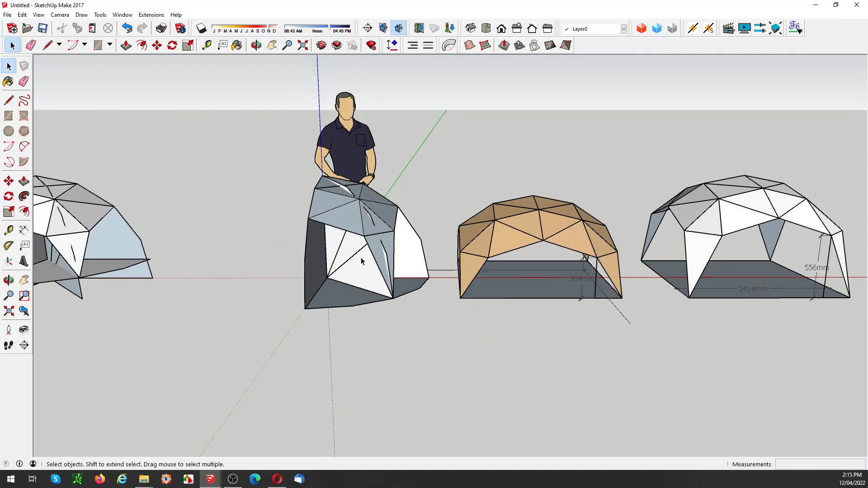
scroll(361, 261, down, 1)
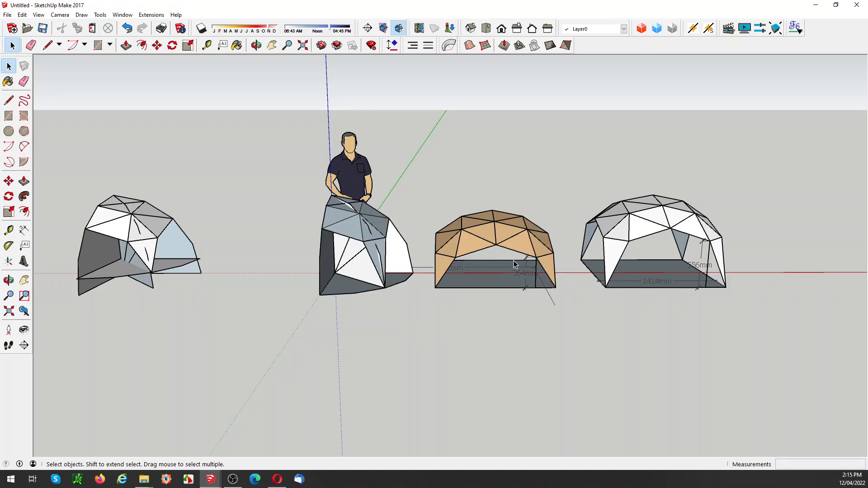
middle_drag(722, 249, 632, 264)
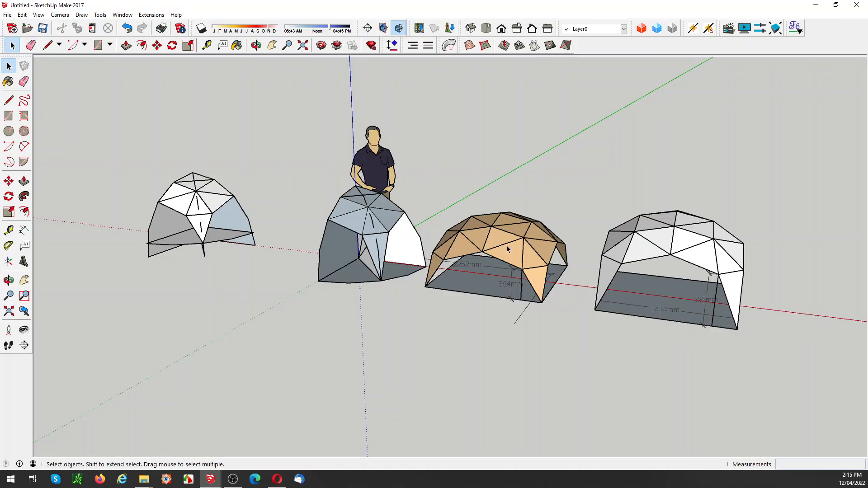
Draw a square about 707 mm wide on the flat panel, from the origin corner to the middle vertex of its arc
scroll(378, 277, up, 2)
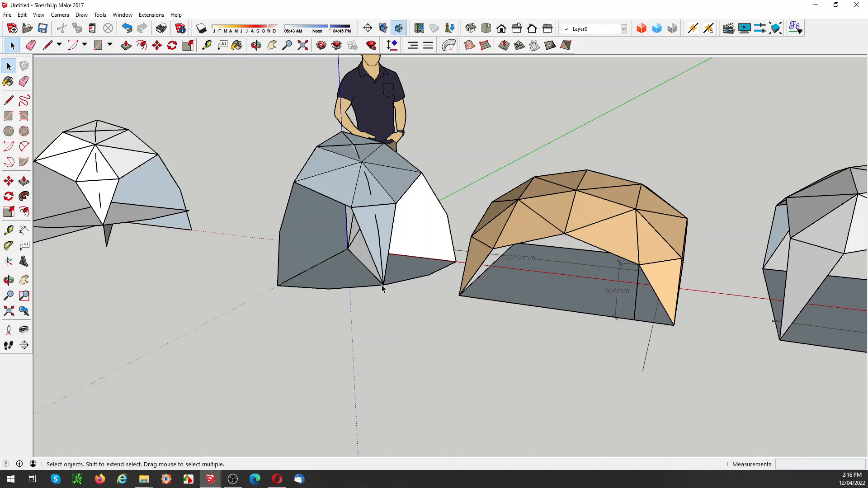
key(l)
click(384, 285)
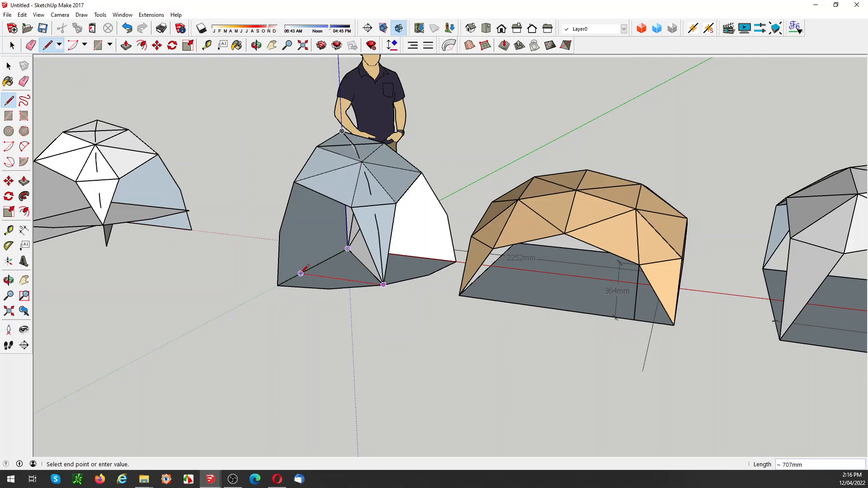
click(301, 274)
key(Escape)
click(383, 285)
click(423, 258)
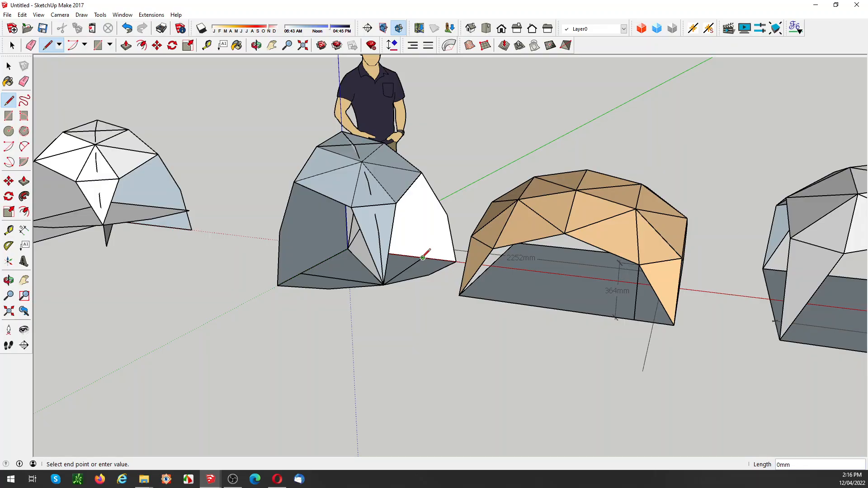
click(348, 249)
click(301, 273)
Make the square face on the flat panel a group and clear the selection
key(space)
right_click(337, 270)
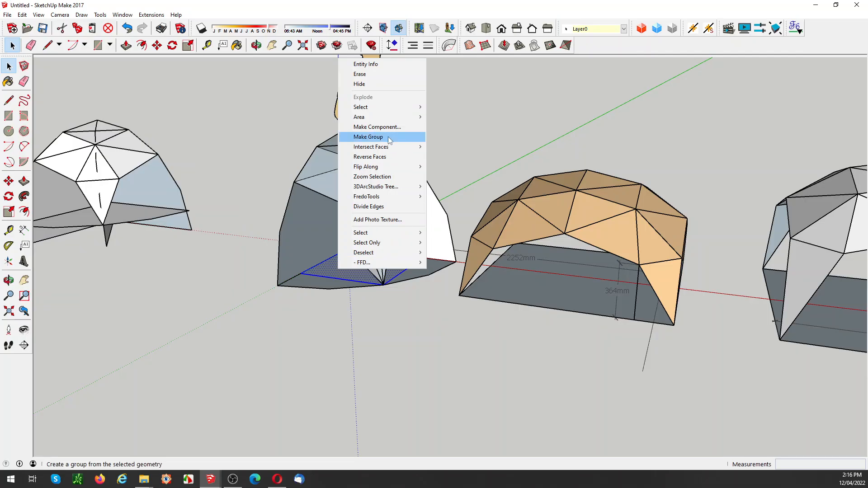
click(388, 137)
click(440, 300)
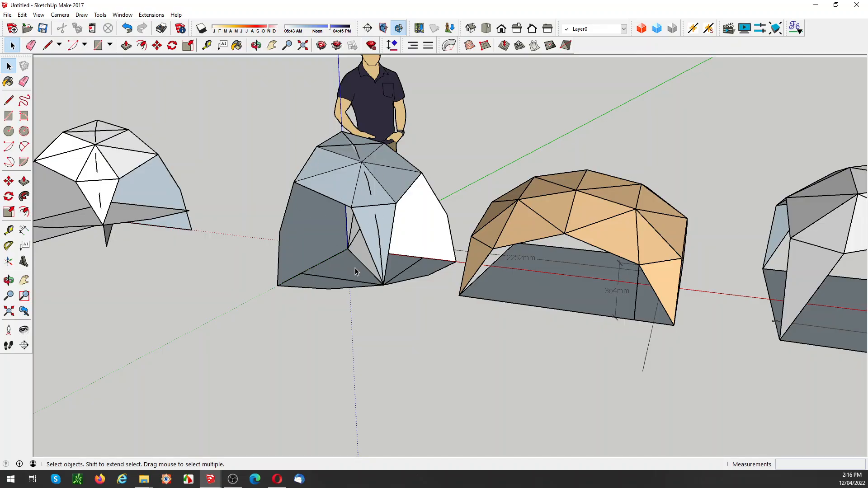
Delete the 2252 mm dimension running across the base of the orange example dome
middle_drag(354, 271, 324, 292)
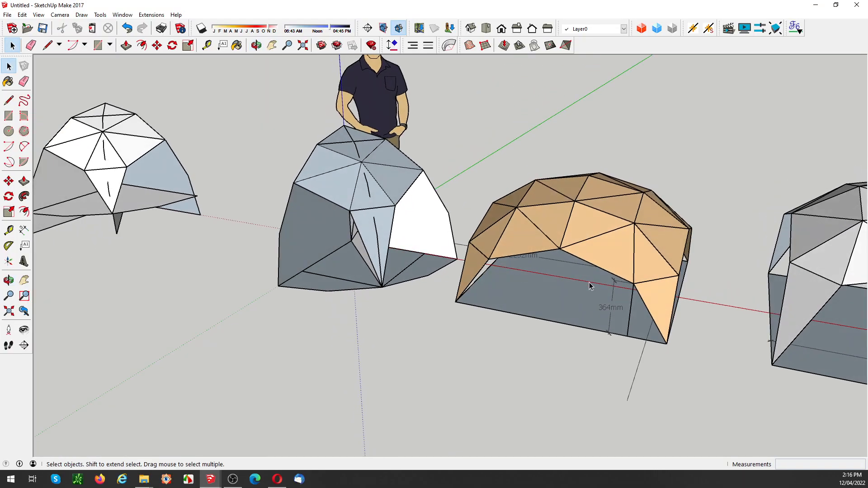
middle_drag(522, 279, 567, 252)
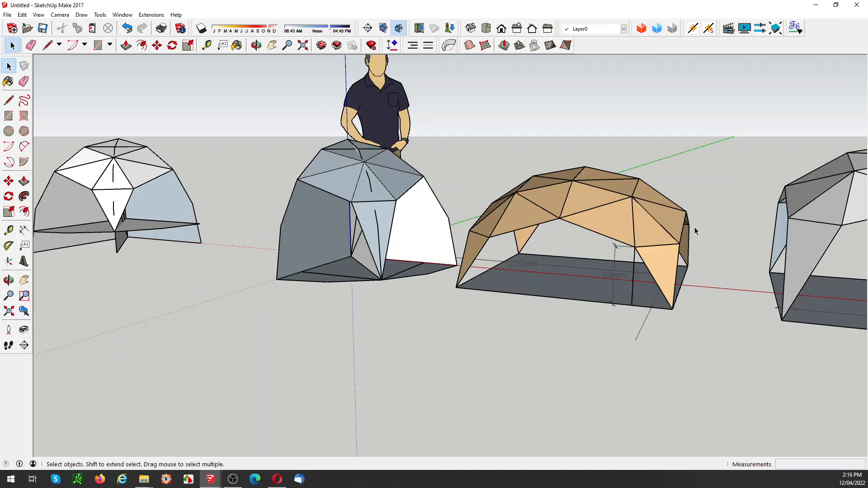
middle_drag(487, 273, 520, 271)
click(512, 264)
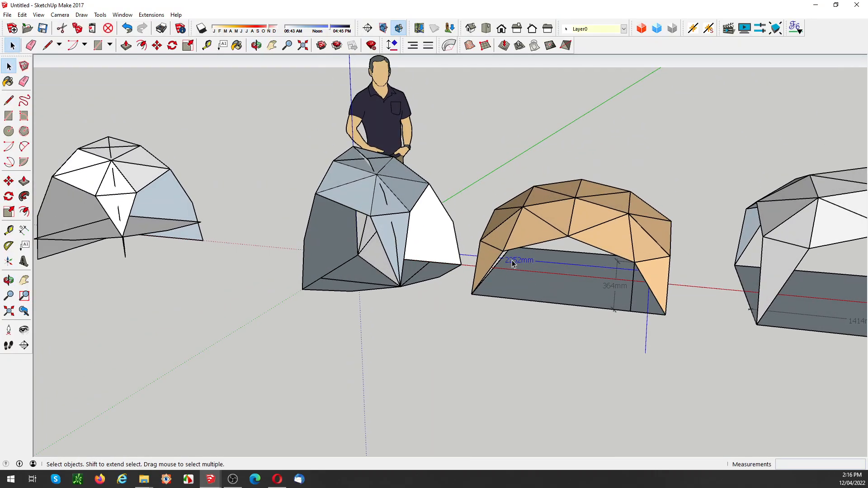
key(Delete)
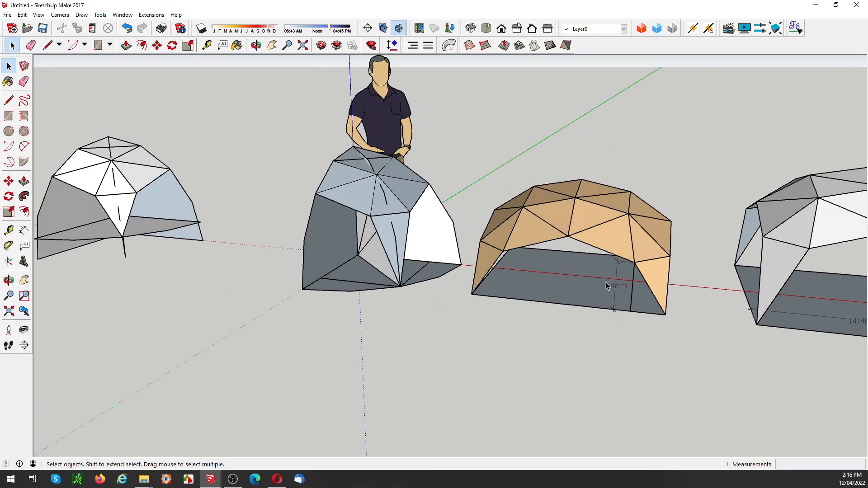
Examine the opening heights and the base width of the orange and white example domes
middle_drag(614, 286, 584, 260)
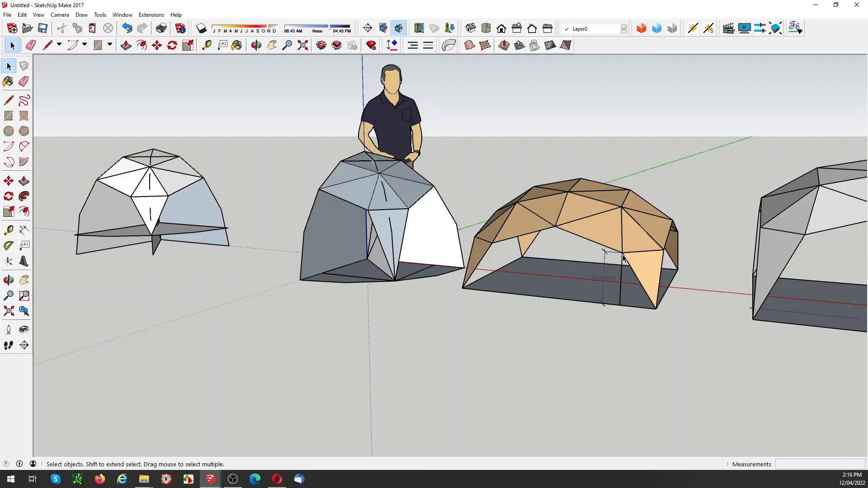
scroll(514, 253, down, 3)
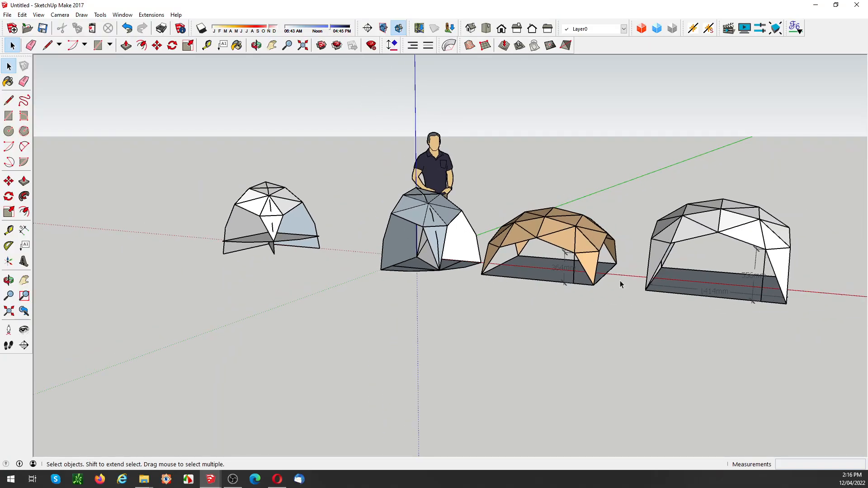
scroll(799, 275, up, 5)
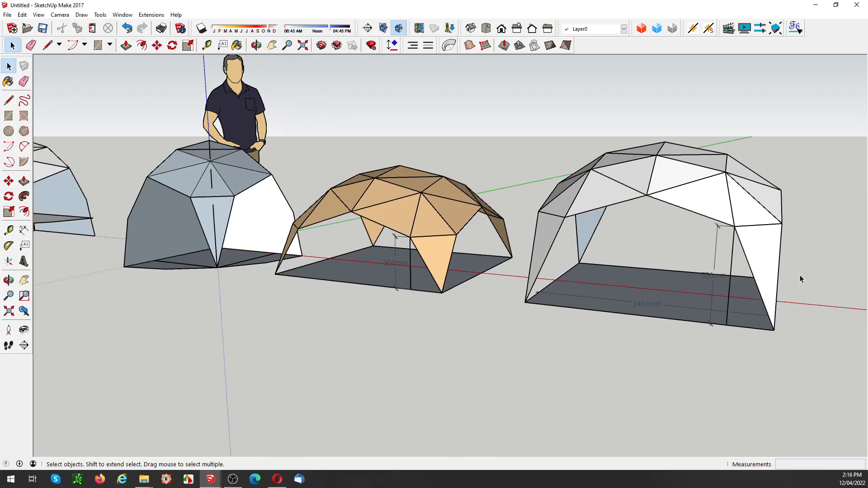
middle_drag(799, 275, 800, 304)
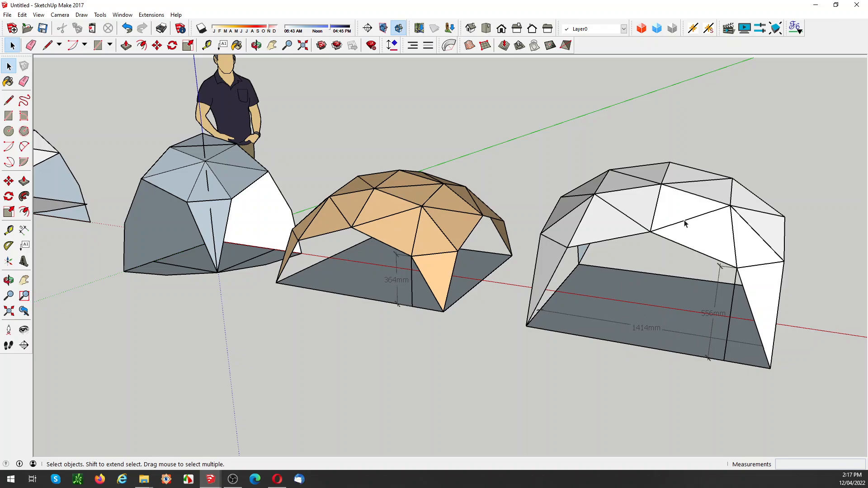
middle_drag(632, 314, 648, 279)
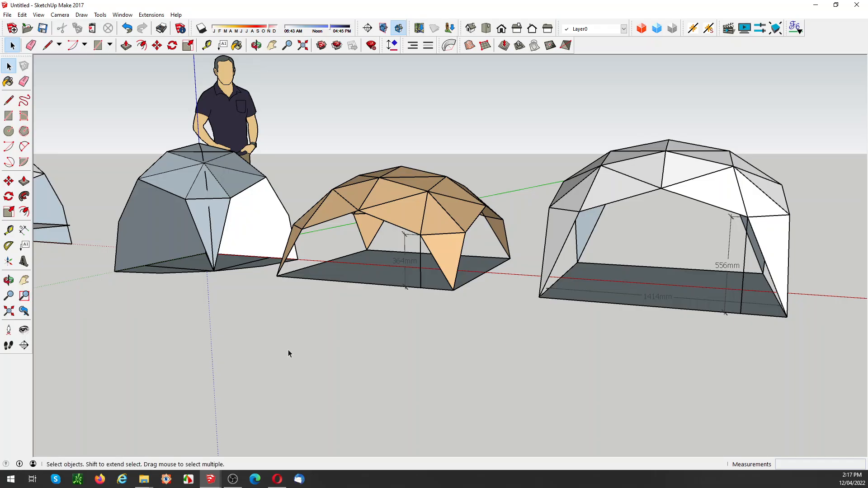
Switch to the model "DOME - a new method which I THINK may be as close as we can hope for.skp" and examine its domes' dimensions
mouse_move(212, 484)
click(857, 5)
click(441, 258)
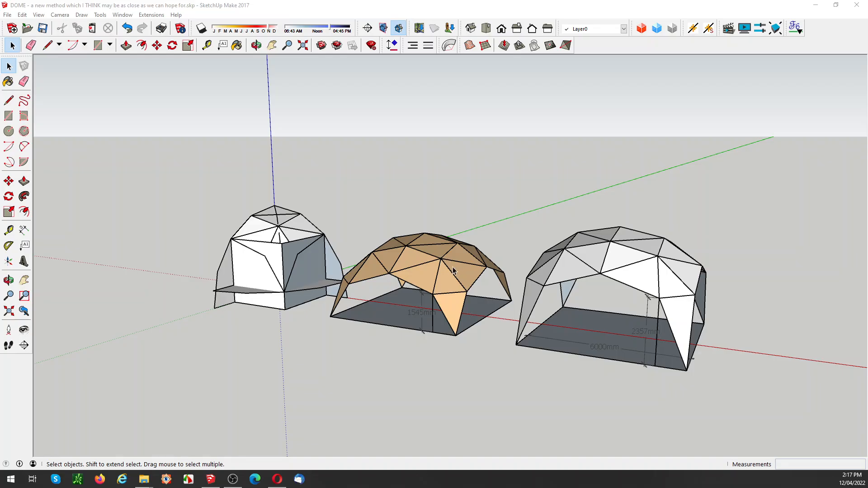
middle_drag(352, 268, 375, 283)
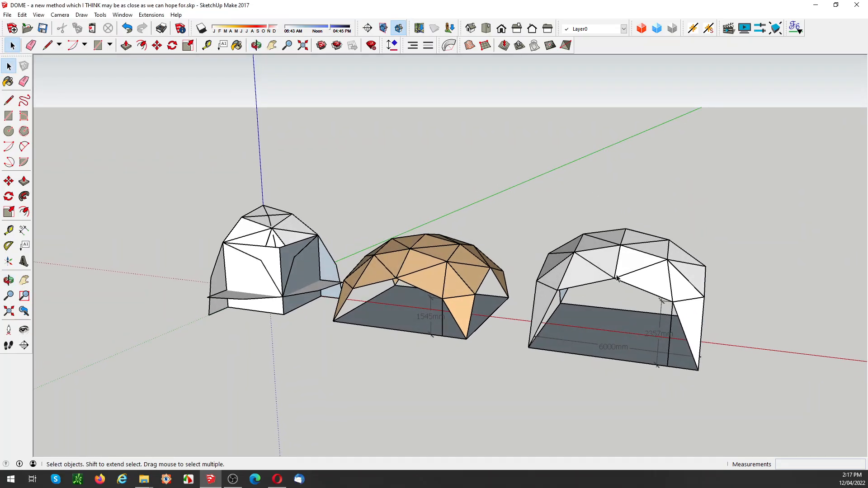
middle_drag(560, 244, 663, 332)
scroll(631, 340, up, 3)
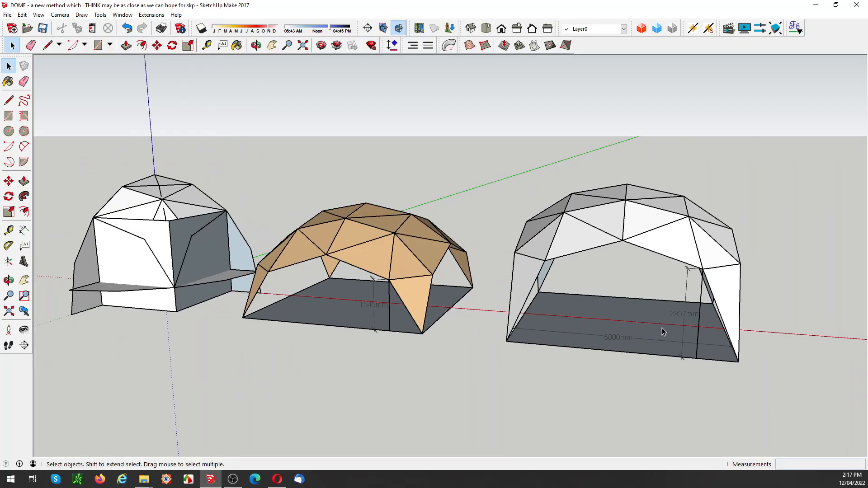
middle_drag(552, 344, 568, 354)
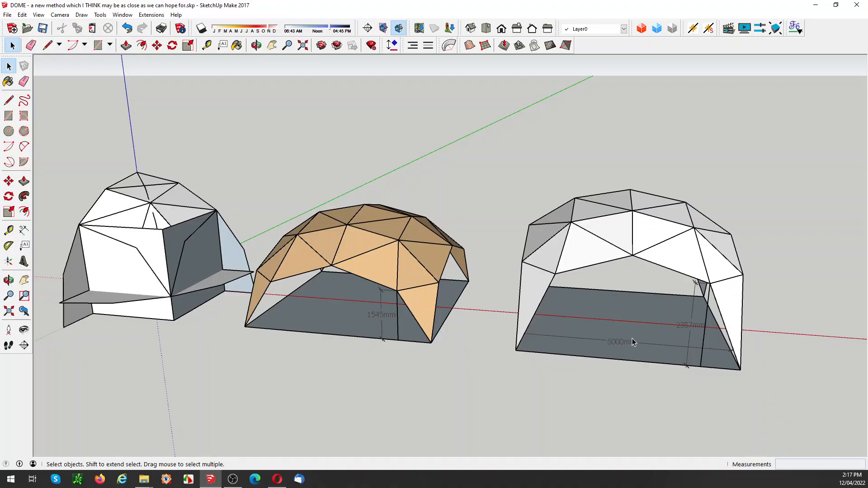
middle_drag(636, 263, 670, 263)
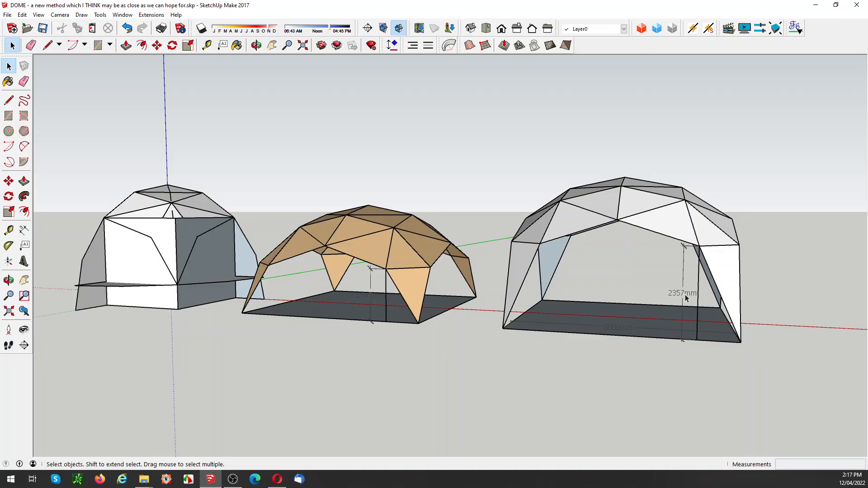
middle_drag(399, 286, 422, 327)
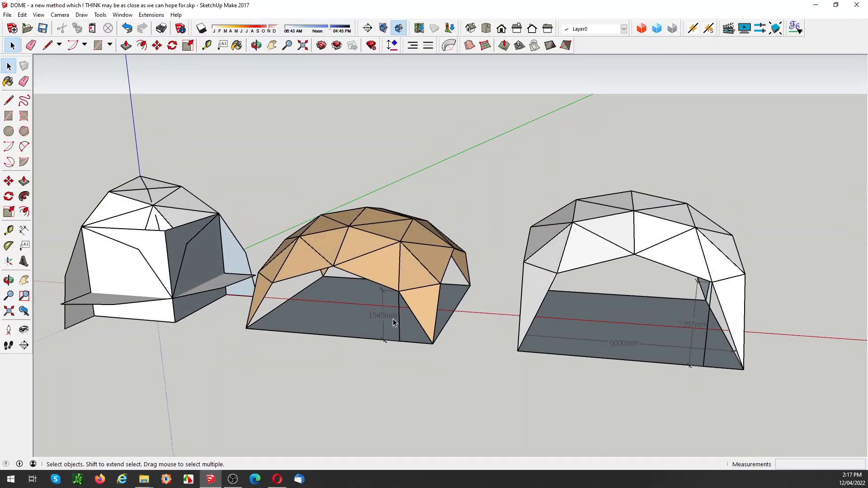
click(423, 272)
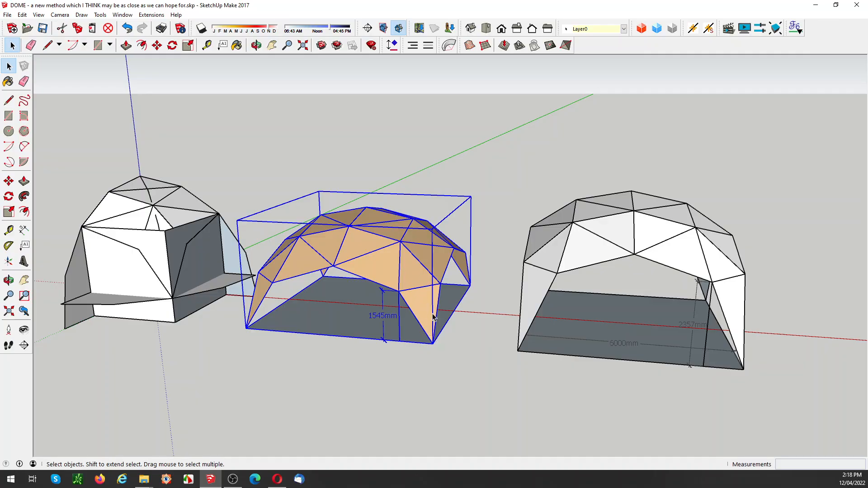
Explode the orange dome's outer group and raise the dome shell 300 mm vertically above its floor
click(472, 346)
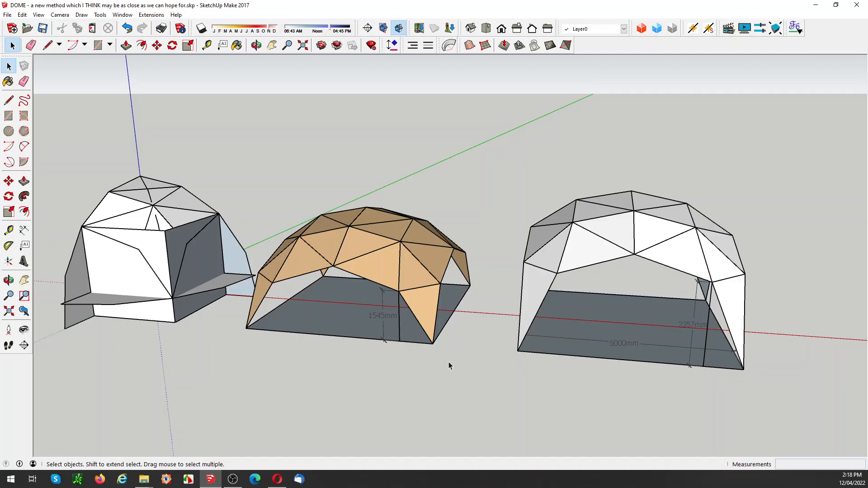
right_click(417, 295)
click(428, 316)
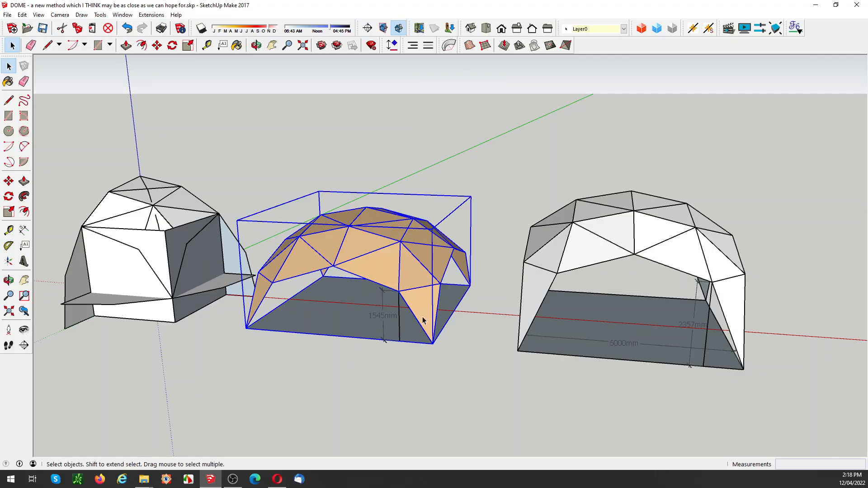
key(m)
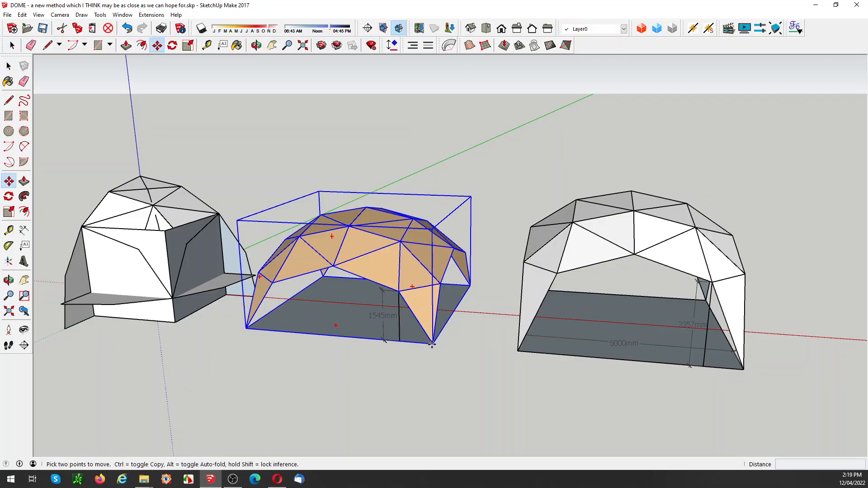
click(433, 342)
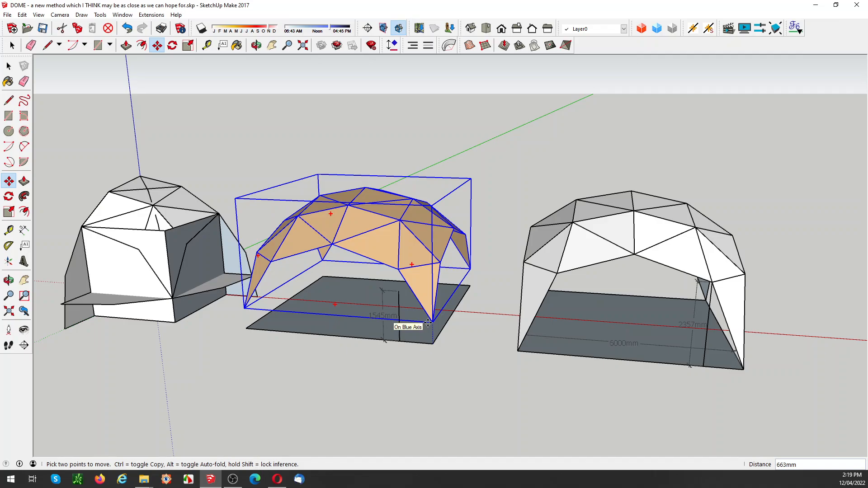
text(300)
key(Return)
key(space)
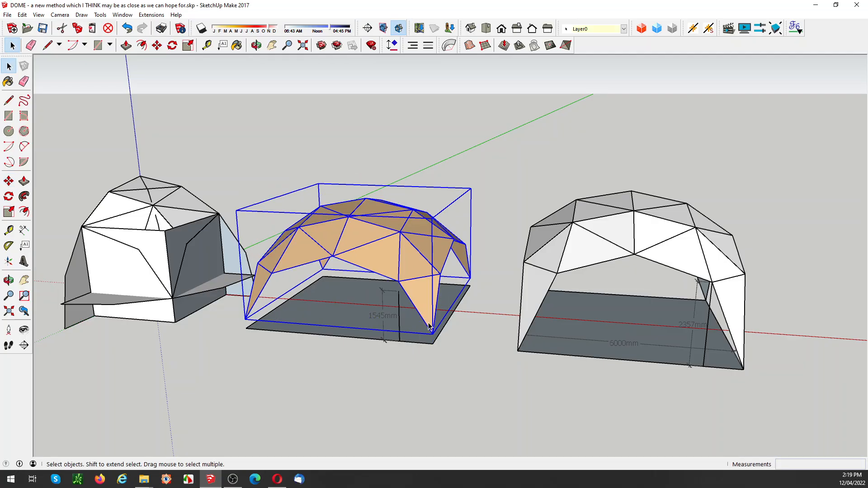
Delete the vertical height line and the 1545 mm dimension at the orange dome's opening
click(400, 322)
key(Delete)
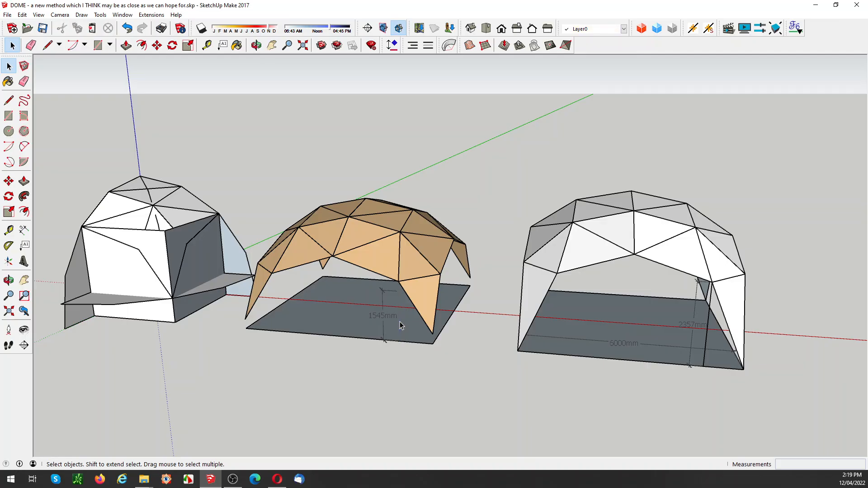
click(385, 318)
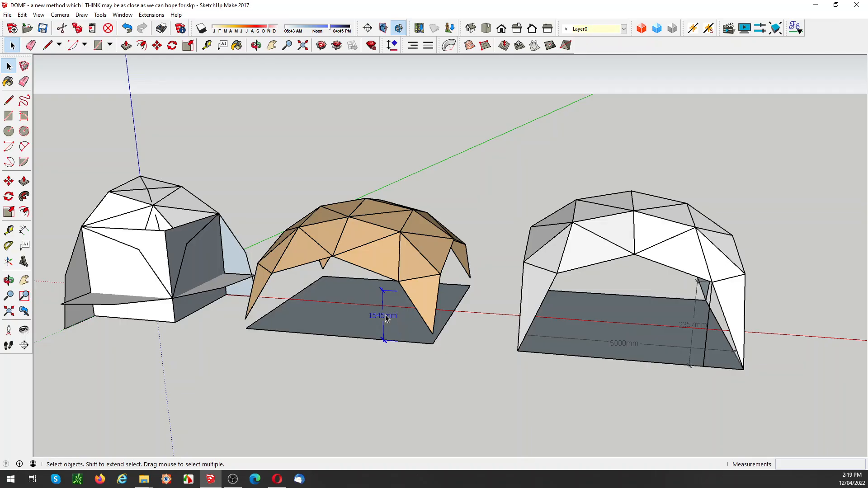
key(Delete)
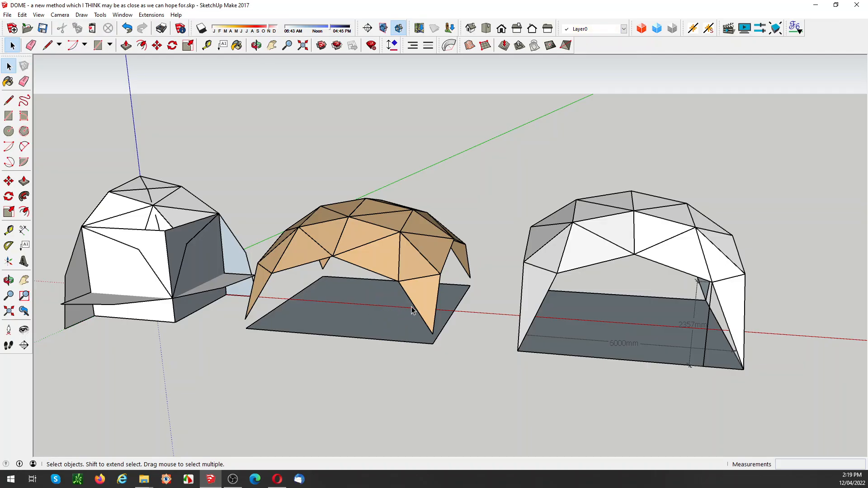
Measure the raised opening height from the orange dome's opening corner down to the floor's front edge with the Line tool
key(l)
click(399, 281)
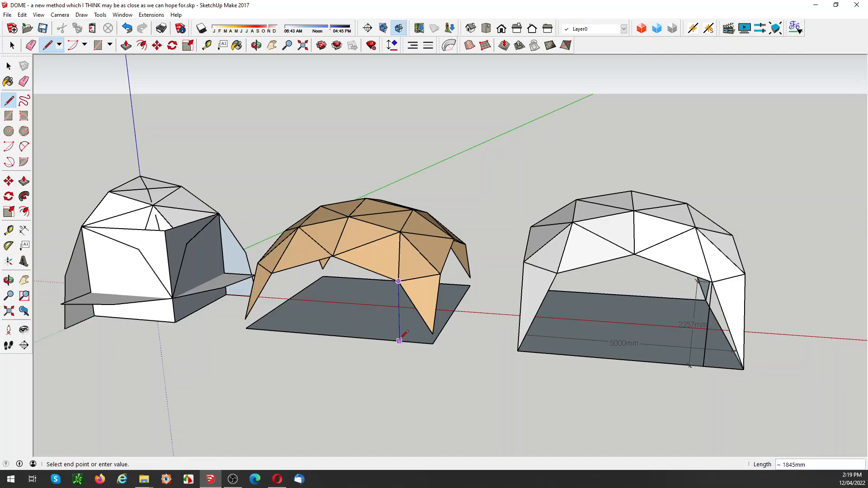
key(space)
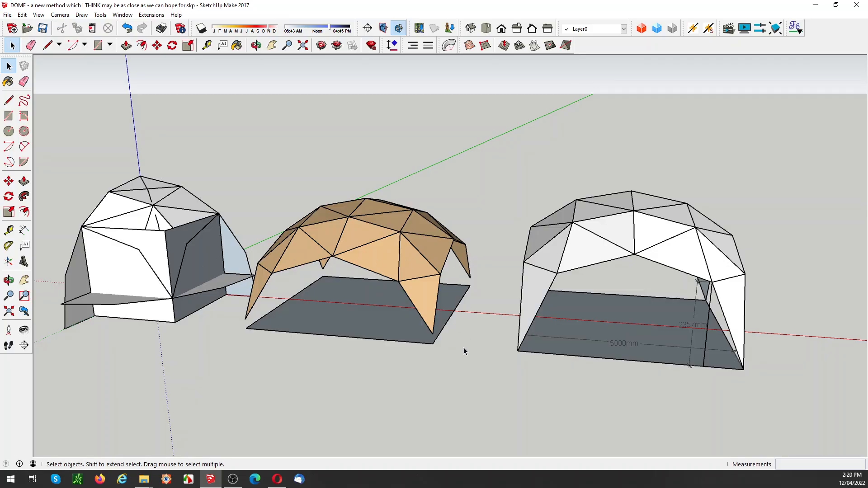
Undo the recent edits to the orange dome, back to its original grouped state at floor level, and clear the selection
key(ctrl+z)
key(ctrl+z)
key(ctrl+z)
key(ctrl+z)
click(459, 356)
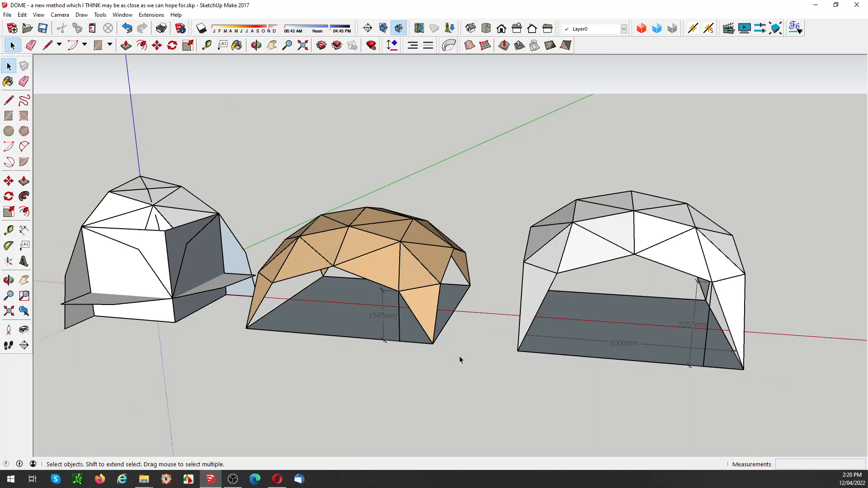
Delete the box group inside the white dome section at the origin
click(406, 299)
scroll(461, 326, down, 3)
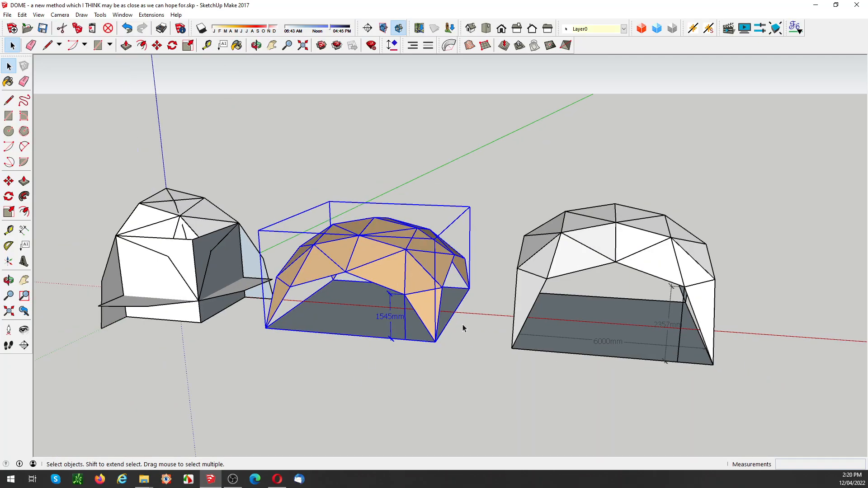
scroll(278, 307, up, 5)
scroll(495, 317, down, 3)
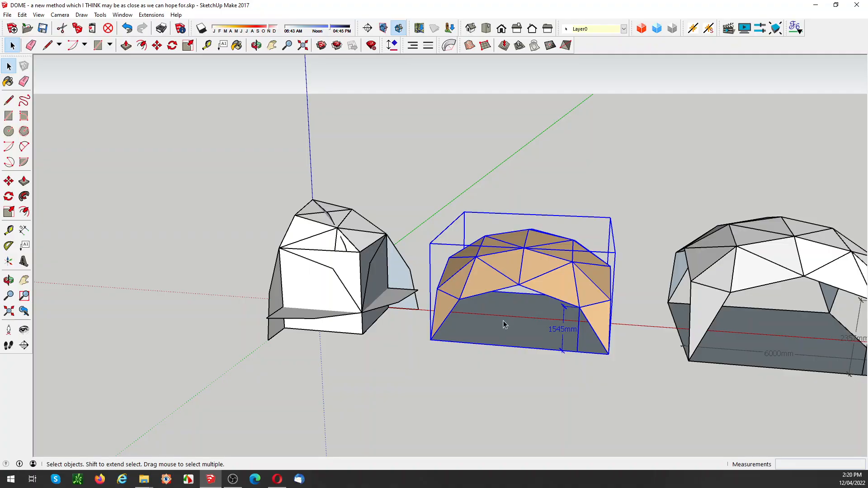
click(303, 333)
click(309, 295)
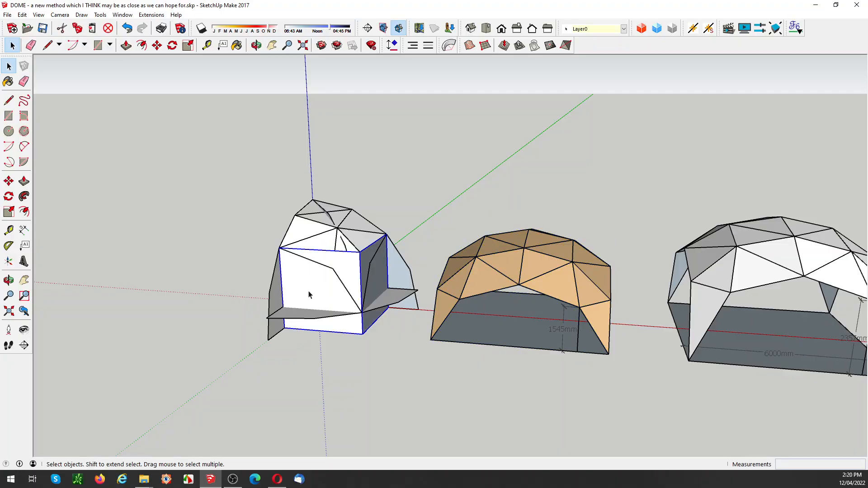
key(Delete)
Explode the outer group of the white dome section at the origin
click(311, 312)
scroll(303, 316, up, 2)
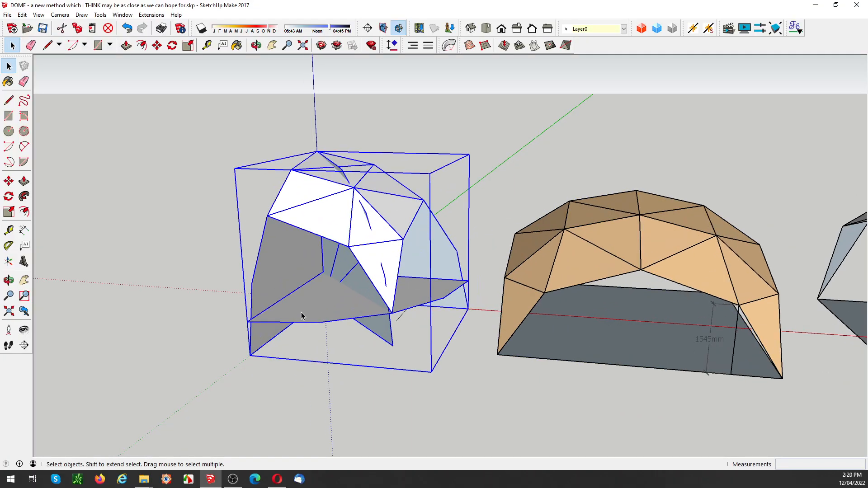
right_click(301, 315)
click(332, 144)
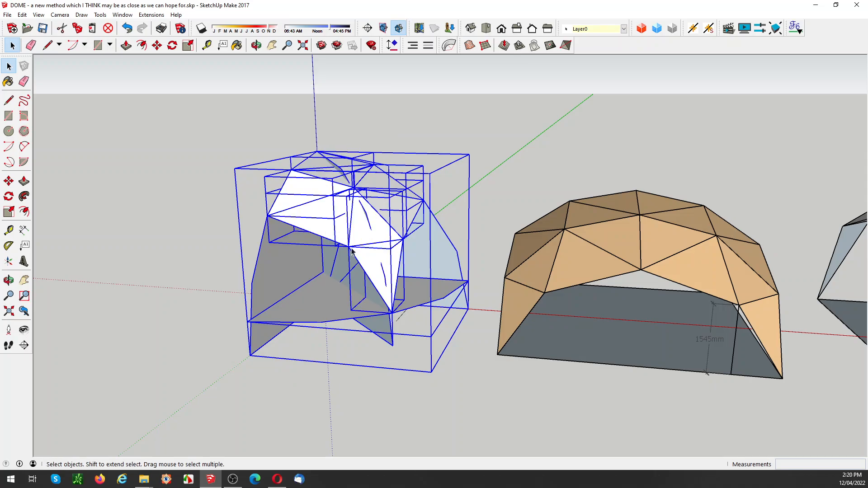
Move the horizontal grey panel about 812 mm straight down to the lower corner of the vertical panels
click(293, 324)
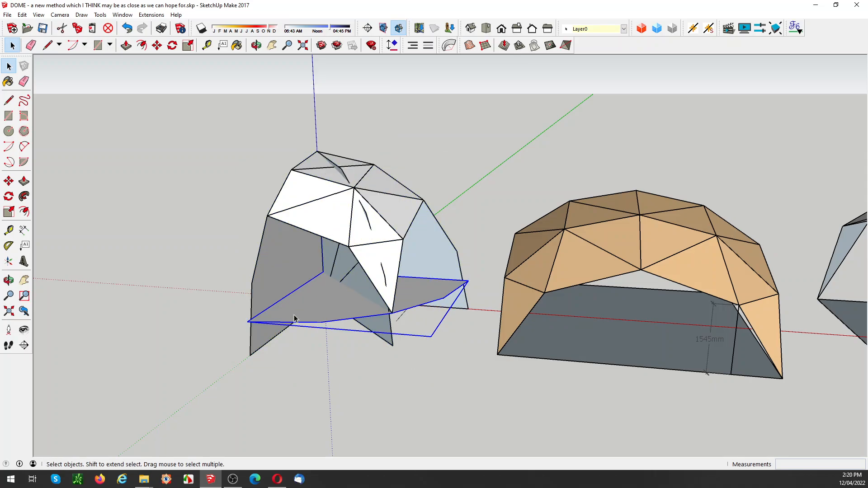
key(m)
click(248, 321)
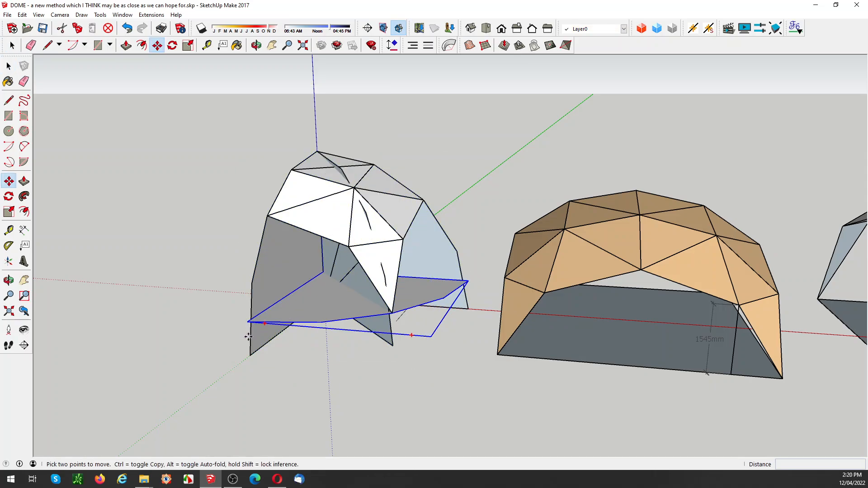
click(251, 356)
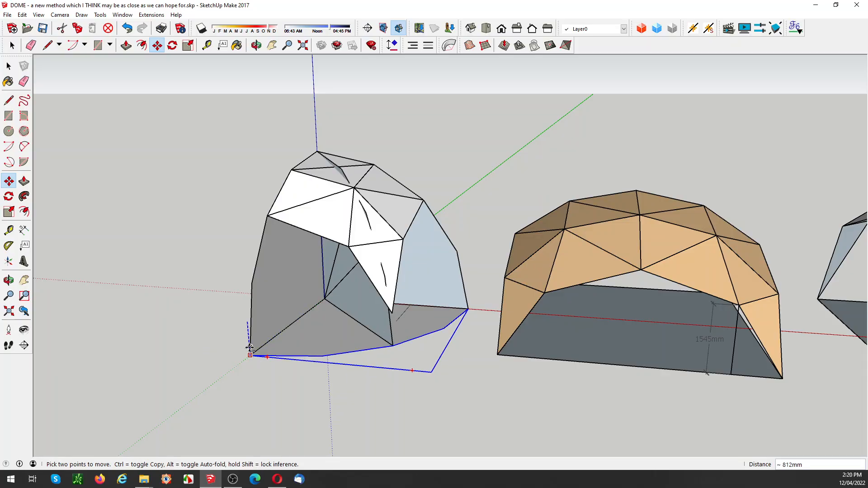
key(space)
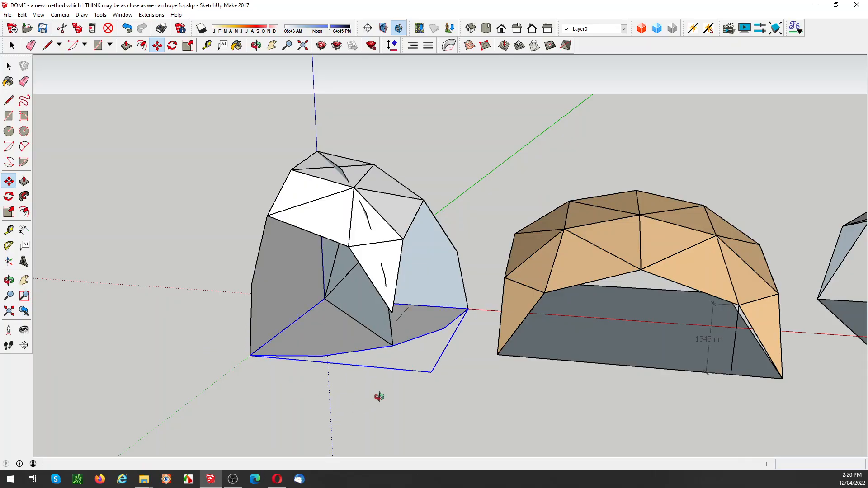
Check the lowered panel against the dome section's lowest triangle, and undo the panel's move
middle_drag(380, 398, 259, 341)
scroll(259, 341, up, 3)
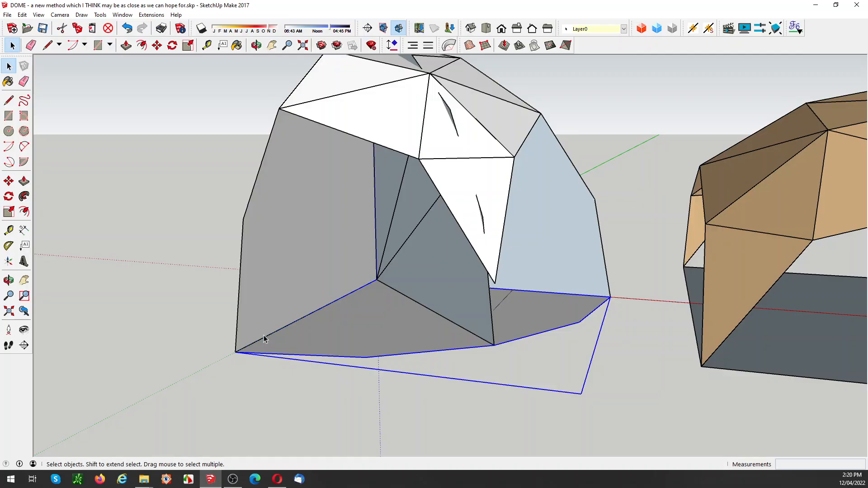
scroll(297, 299, down, 2)
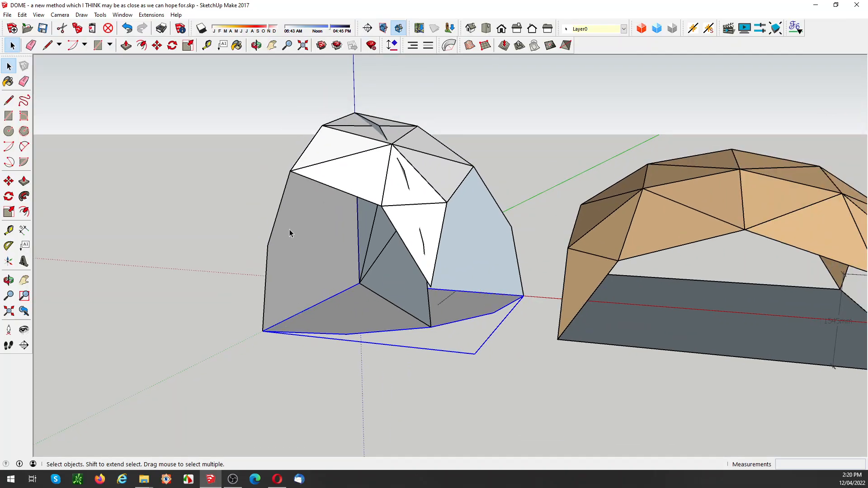
middle_drag(356, 336, 373, 350)
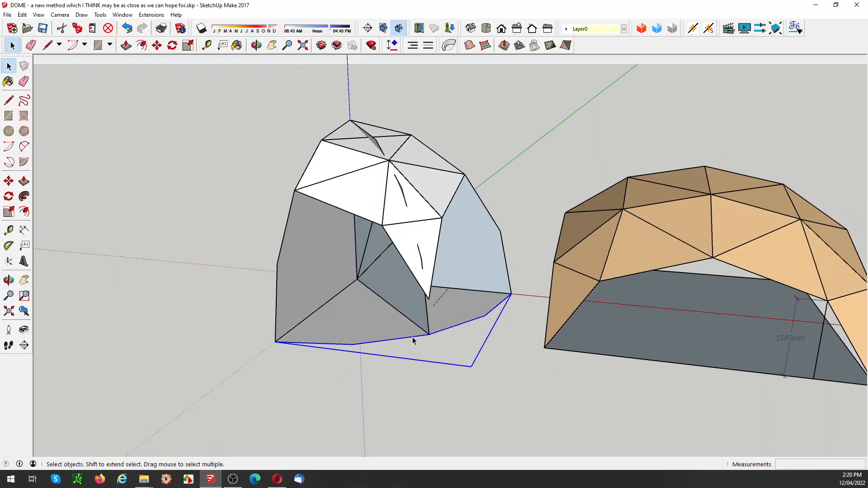
key(ctrl+z)
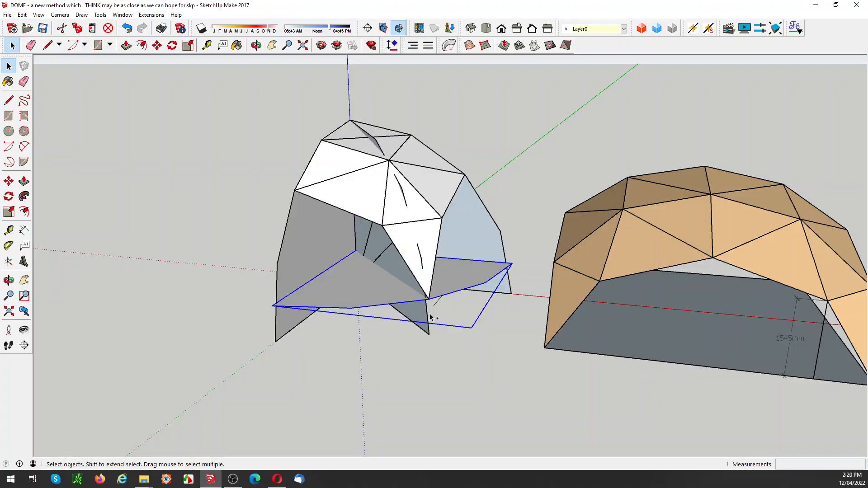
Examine where the lowest triangle's tip meets the horizontal panel and compare the section with the orange and white domes
scroll(433, 302, up, 5)
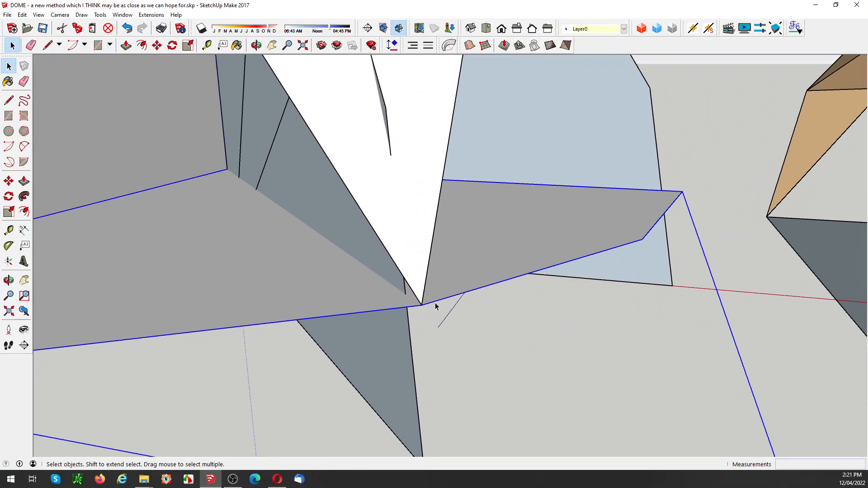
scroll(434, 306, down, 5)
click(309, 376)
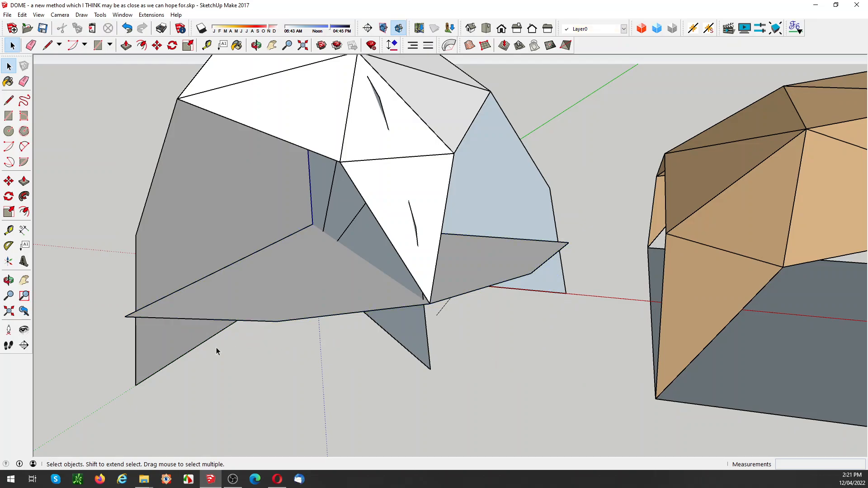
scroll(248, 330, down, 1)
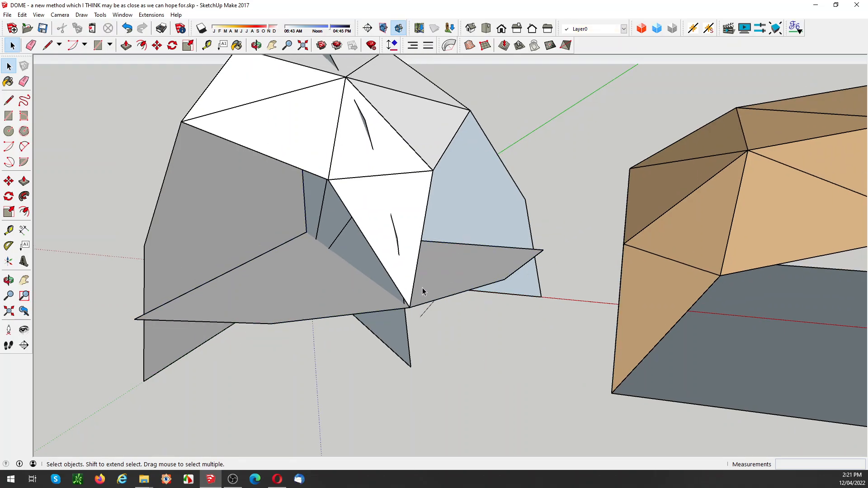
scroll(333, 283, down, 3)
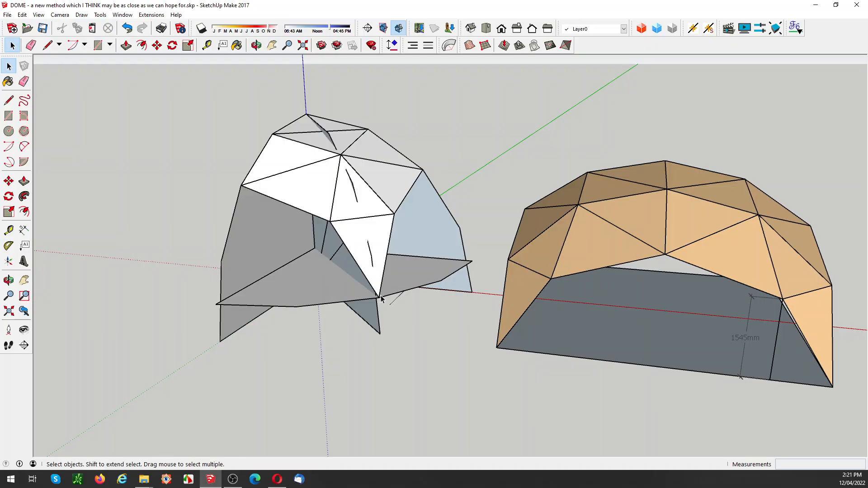
scroll(381, 298, up, 3)
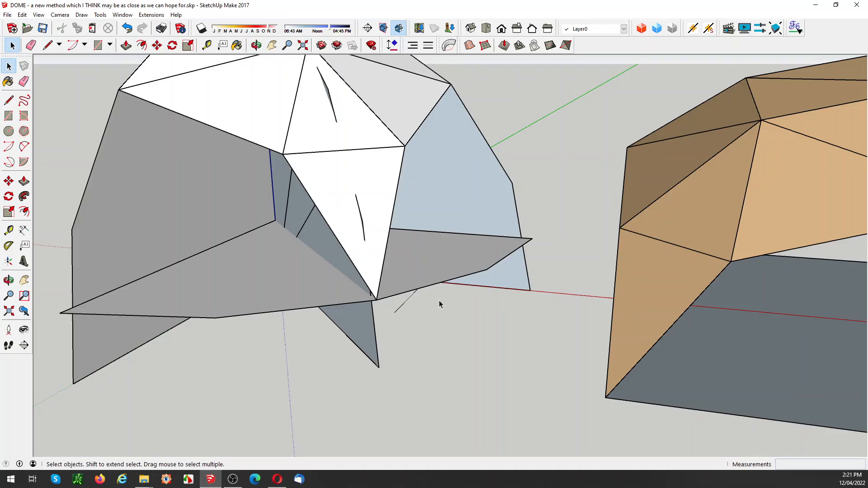
middle_drag(439, 304, 456, 294)
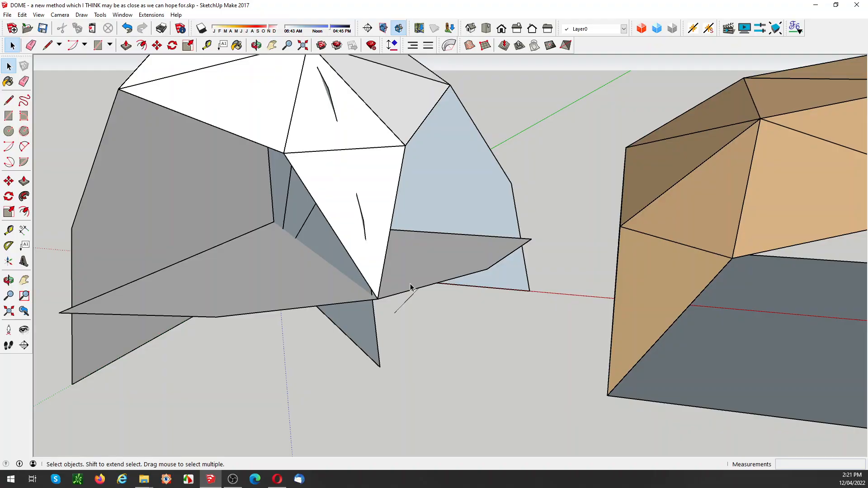
scroll(418, 284, down, 3)
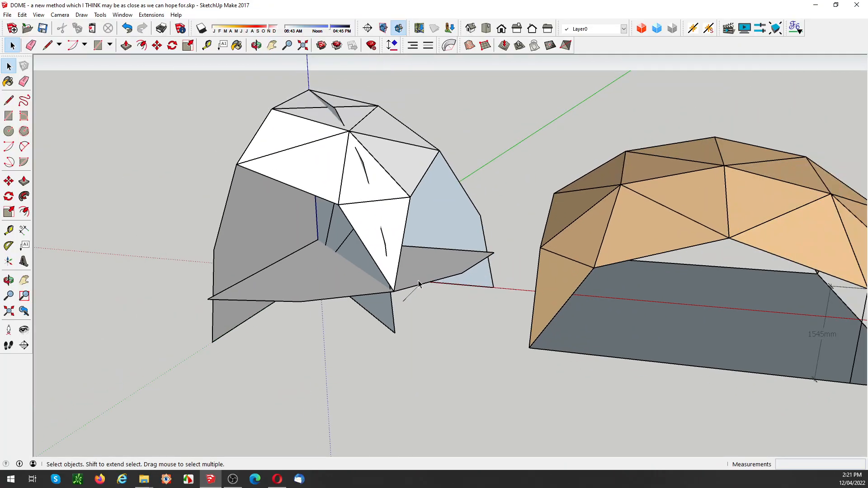
scroll(114, 272, down, 2)
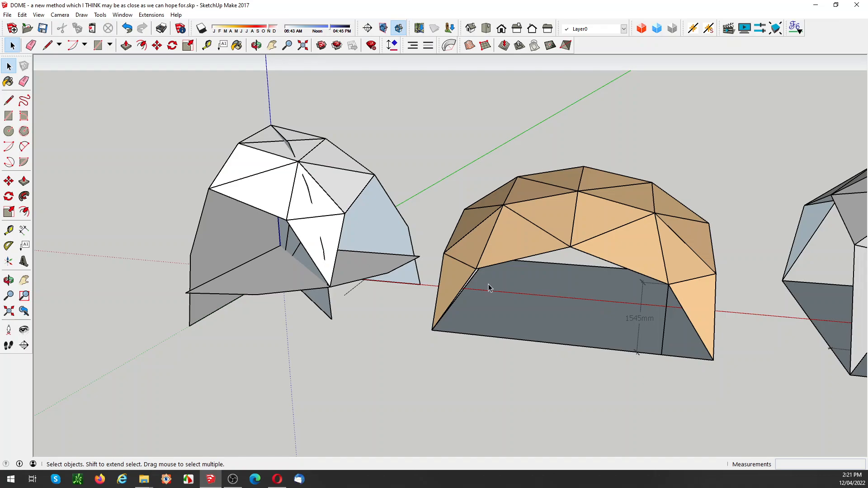
middle_drag(262, 246, 401, 240)
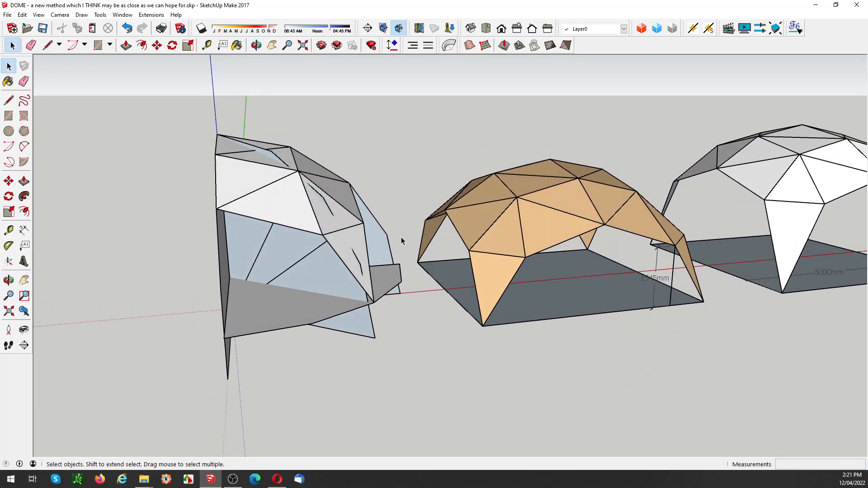